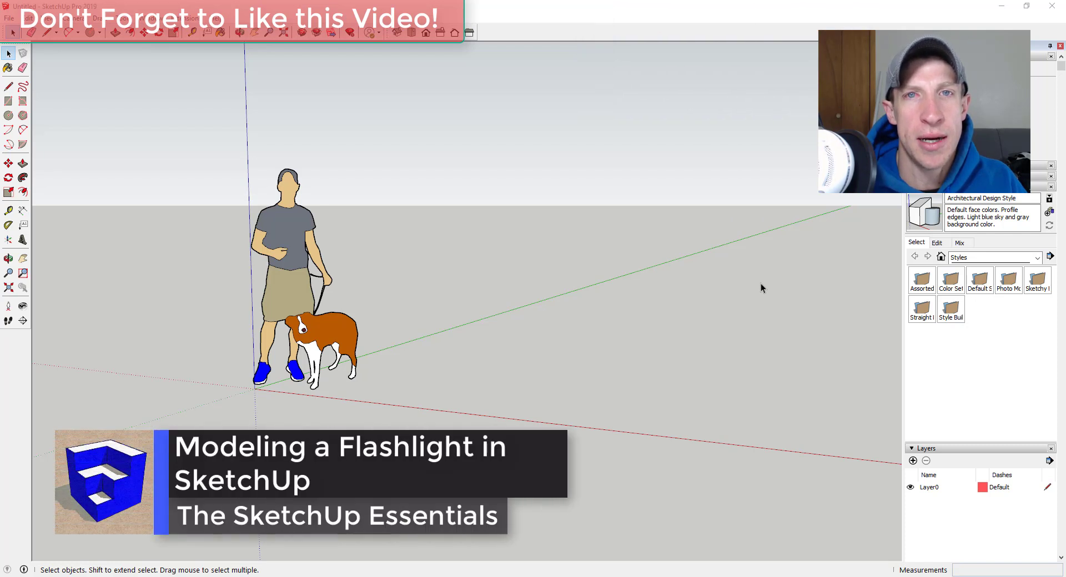
# Draw an upright circle with a 4" radius beside the figure, facing along the green axis
pyautogui.moveTo(529, 336); pyautogui.dragTo(561, 368, button='middle')
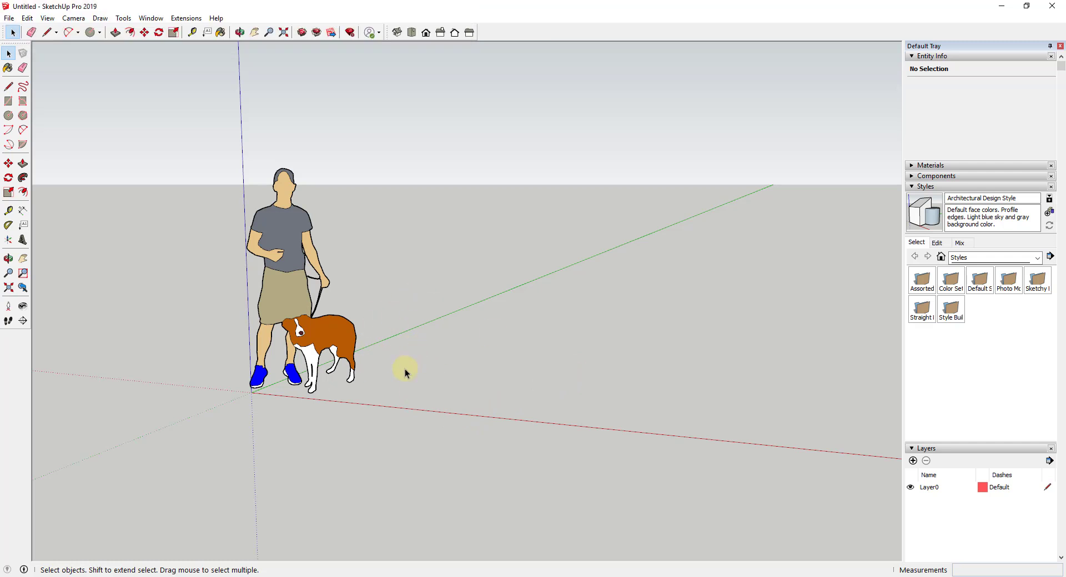
pyautogui.press('c')
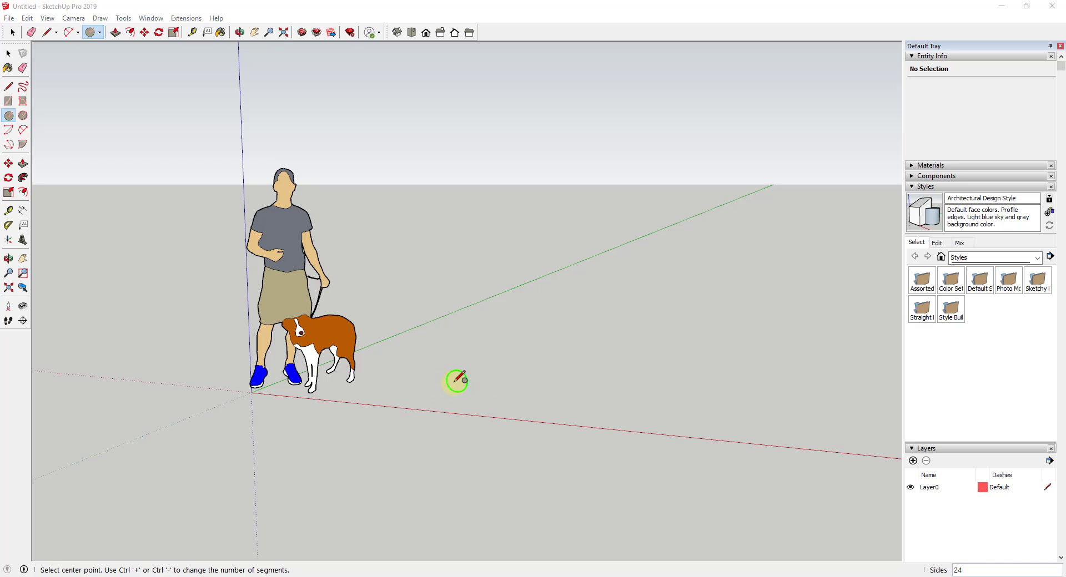
pyautogui.click(448, 381)
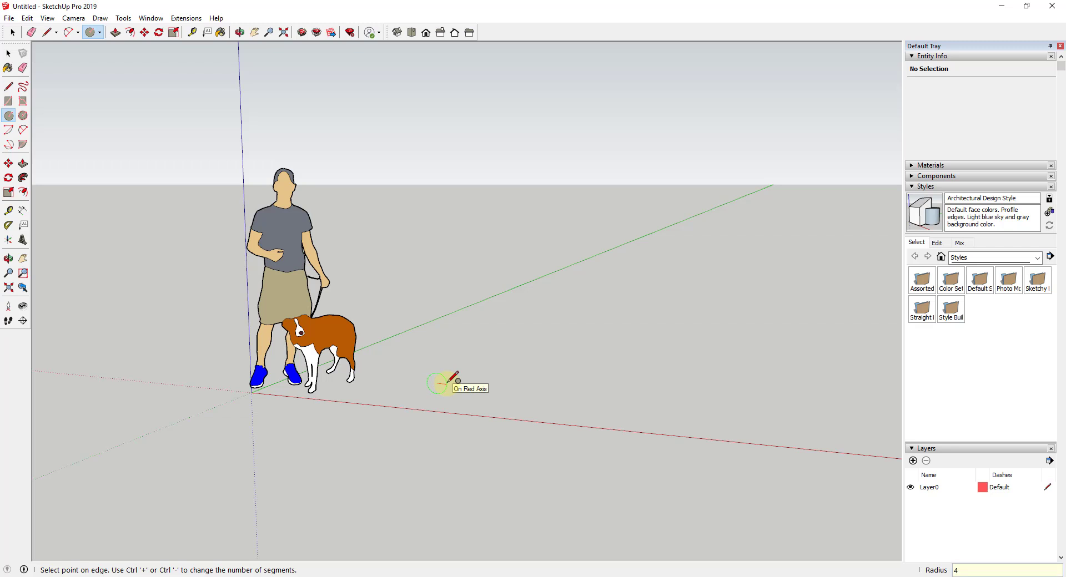
pyautogui.write('4')
pyautogui.press('Return')
pyautogui.press('space')
# Extrude the circle's face about 1/2" into a thin disc
pyautogui.scroll(3, 436, 380)
pyautogui.moveTo(436, 380); pyautogui.dragTo(341, 373, button='middle')
pyautogui.scroll(3, 438, 371)
pyautogui.click(424, 403)
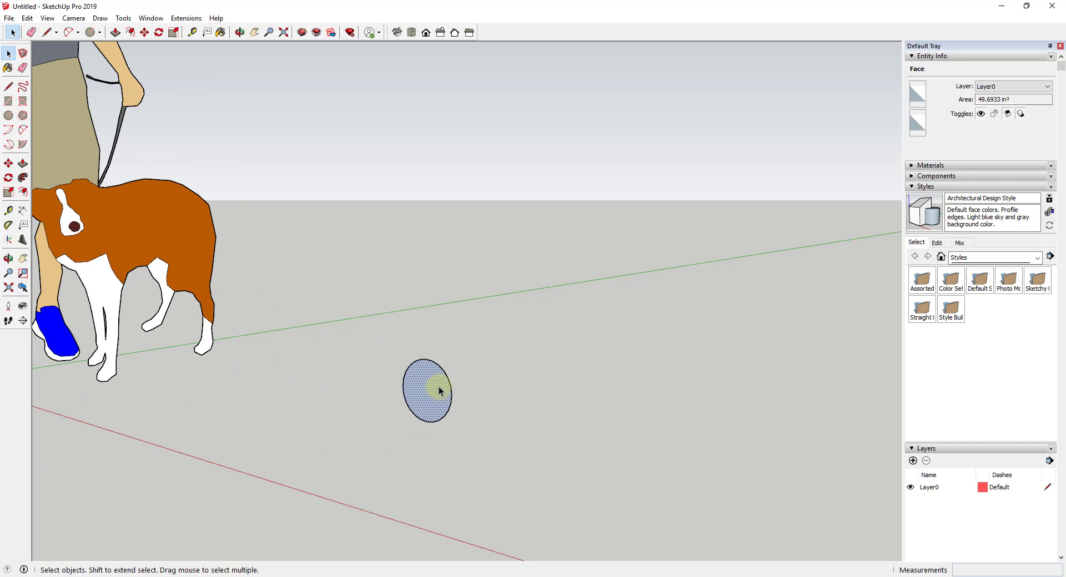
pyautogui.moveTo(443, 392); pyautogui.dragTo(423, 442, button='middle')
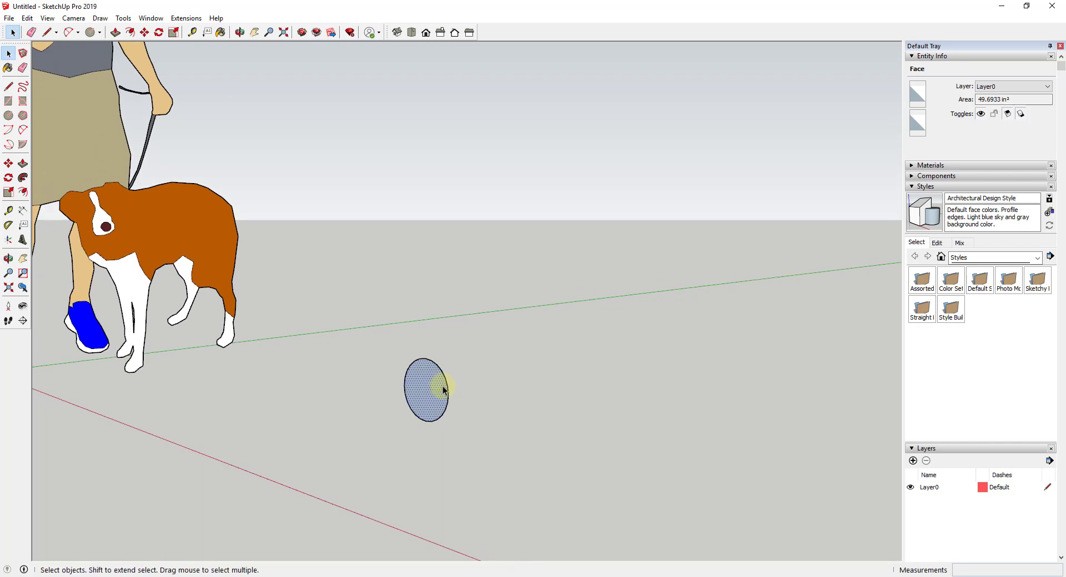
pyautogui.scroll(2, 446, 397)
pyautogui.press('p')
pyautogui.click(419, 389)
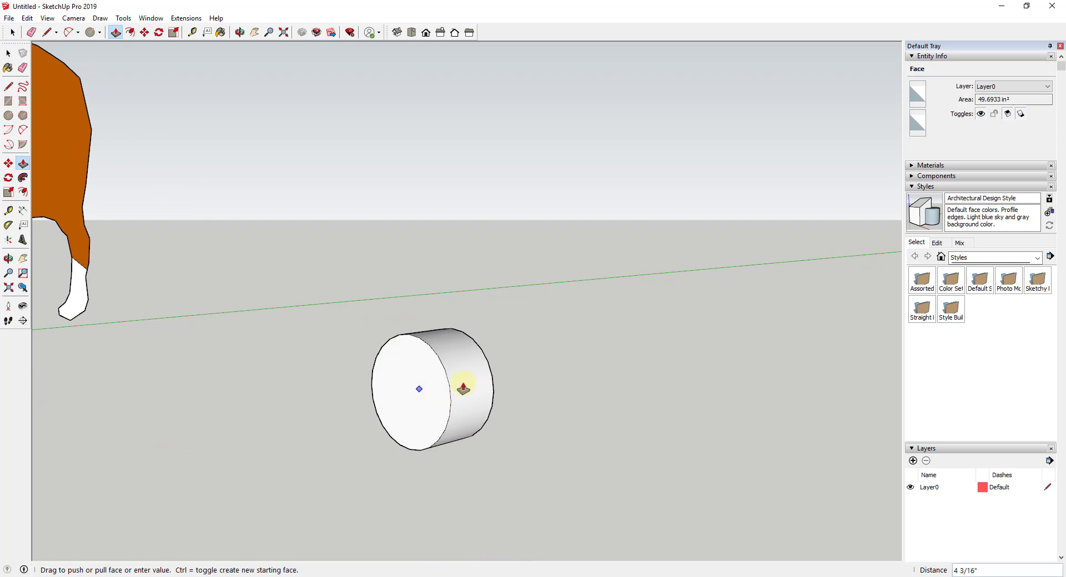
pyautogui.click(423, 390)
# Try extending the disc's opposite face about 5 7/16" as a new section, followed by a rim section about 7/16" thick
pyautogui.moveTo(423, 391); pyautogui.dragTo(100, 377, button='middle')
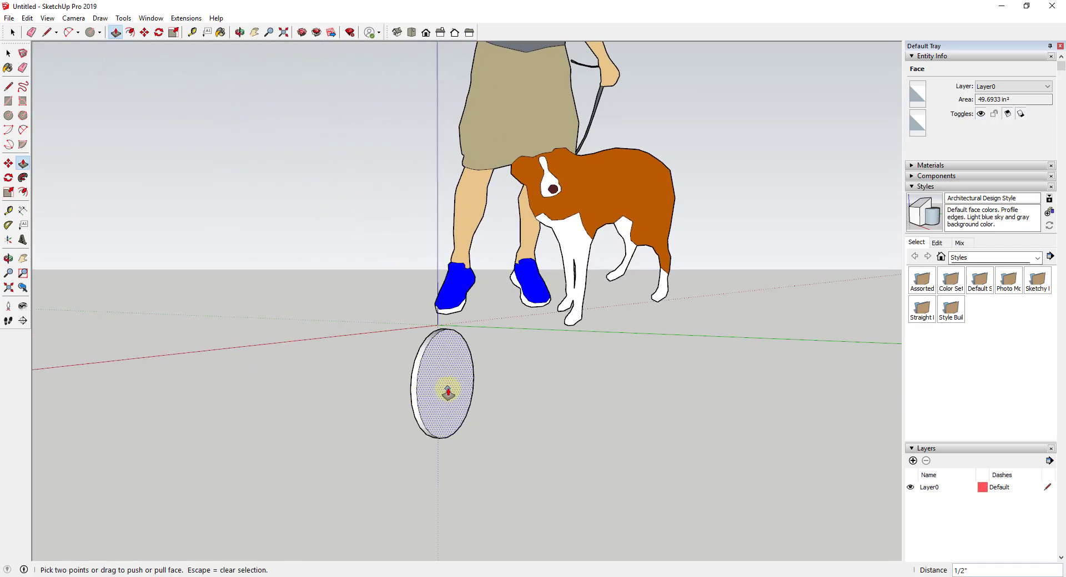
pyautogui.click(445, 390)
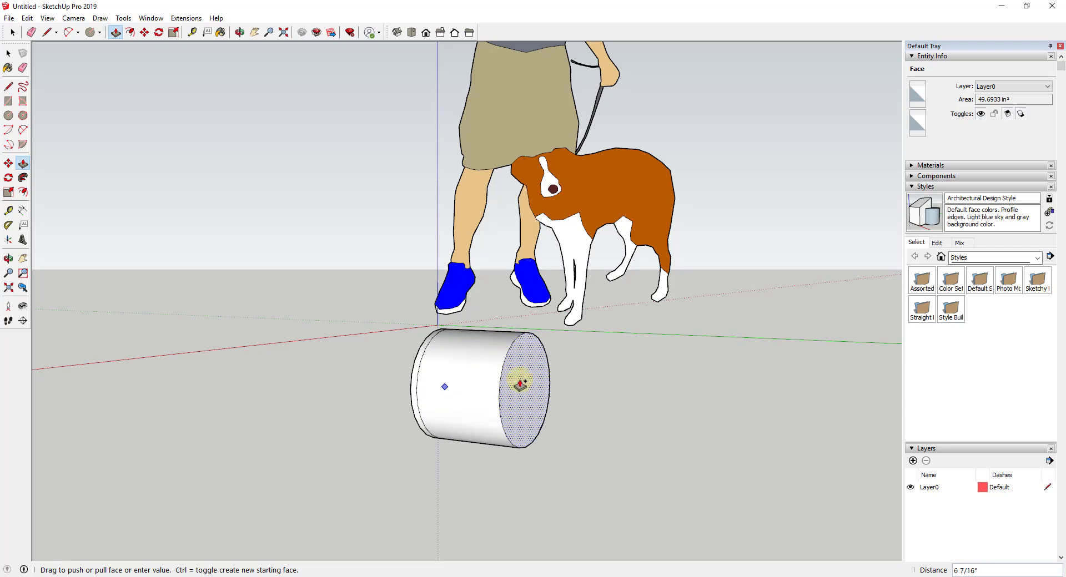
pyautogui.click(535, 380)
pyautogui.write('5')
pyautogui.press('Return')
pyautogui.click(506, 383)
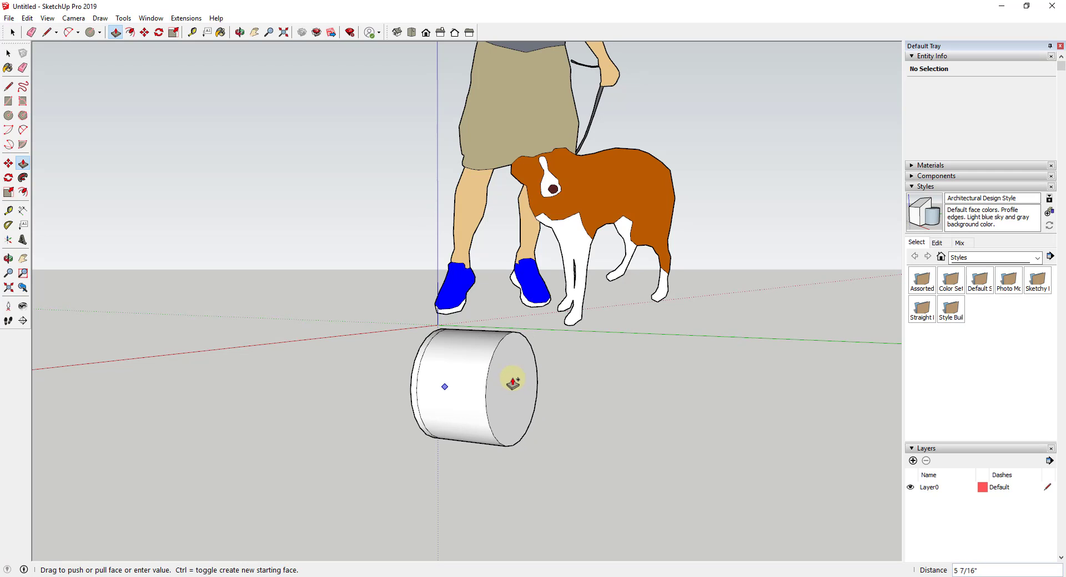
pyautogui.click(518, 382)
pyautogui.click(514, 383)
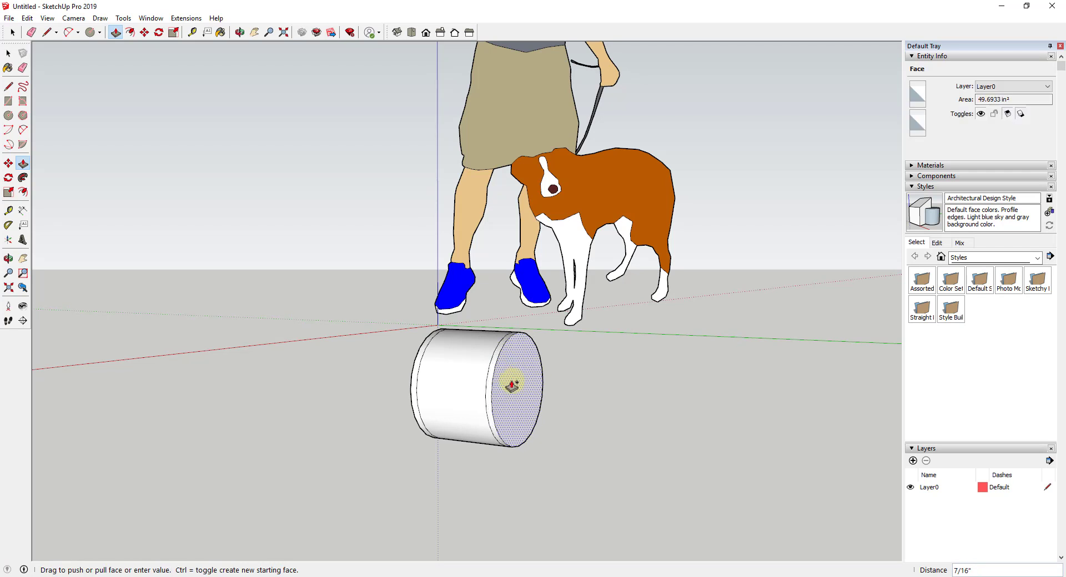
pyautogui.click(514, 383)
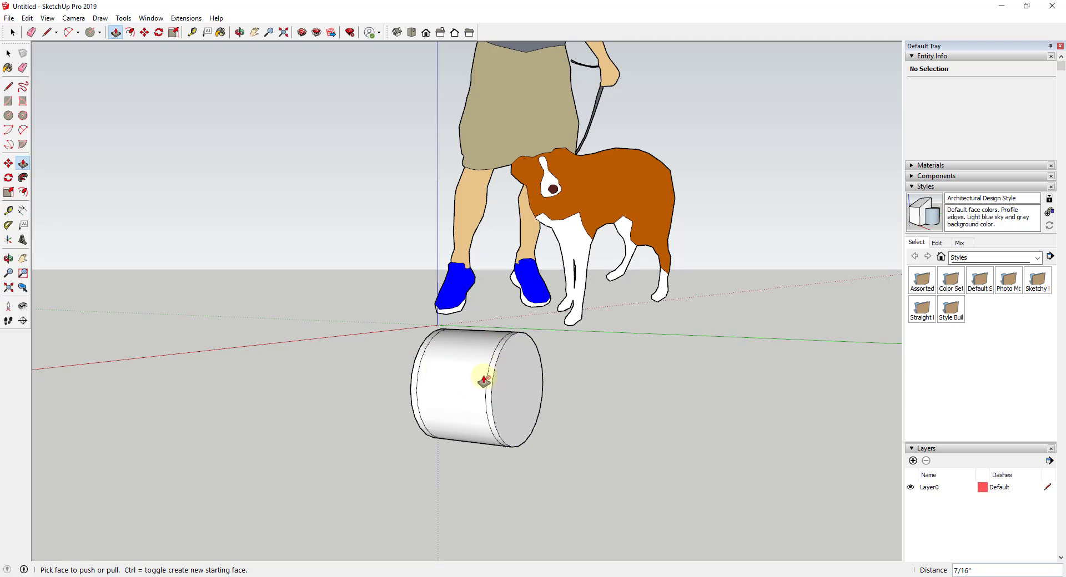
pyautogui.click(501, 367)
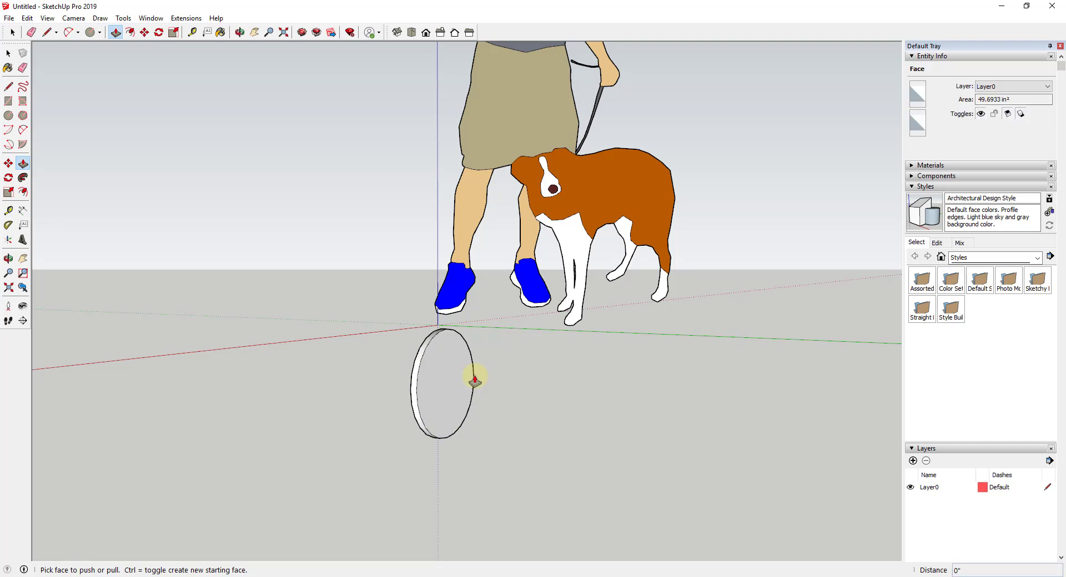
# Offset the edge of the disc's opposite face slightly inward to outline a narrower body
pyautogui.click(473, 382)
pyautogui.moveTo(432, 376); pyautogui.dragTo(415, 375, button='middle')
pyautogui.press('f')
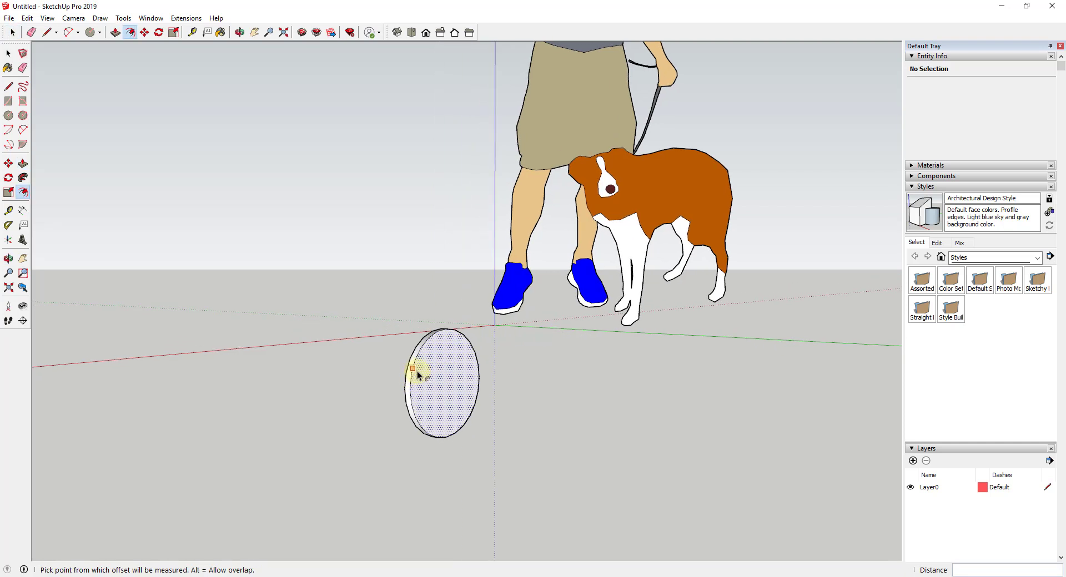
pyautogui.click(415, 371)
pyautogui.scroll(2, 415, 371)
pyautogui.scroll(1, 415, 369)
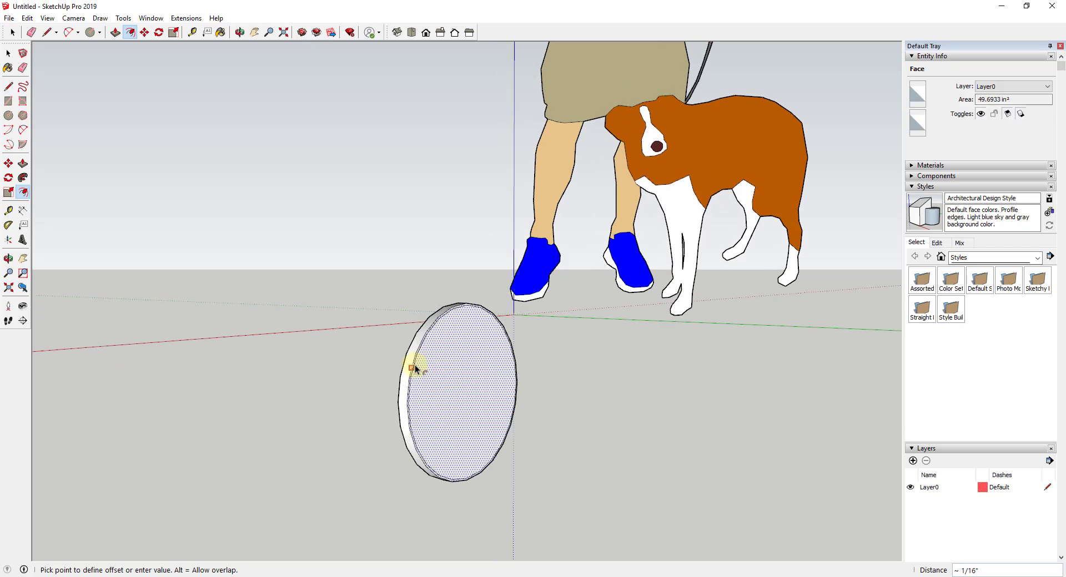
pyautogui.press('space')
# Extrude the inner circular face about 3 5/8" to form the flashlight head's body
pyautogui.press('p')
pyautogui.click(451, 372)
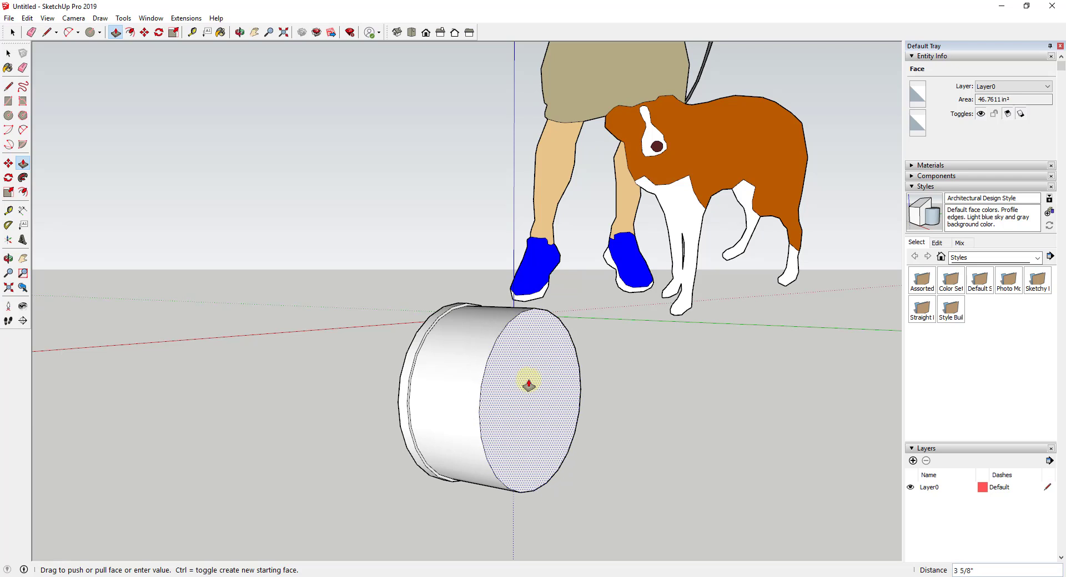
pyautogui.click(528, 382)
pyautogui.press('space')
# Offset the edge of the body's end face slightly outward to outline a second rim
pyautogui.press('f')
pyautogui.click(500, 348)
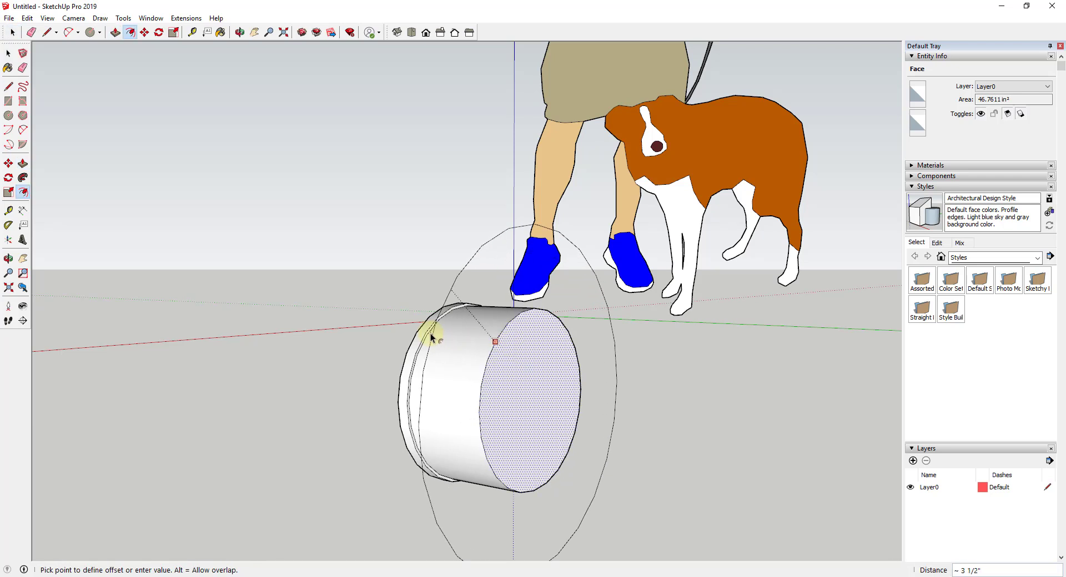
pyautogui.press('Escape')
pyautogui.scroll(5, 491, 364)
pyautogui.press('space')
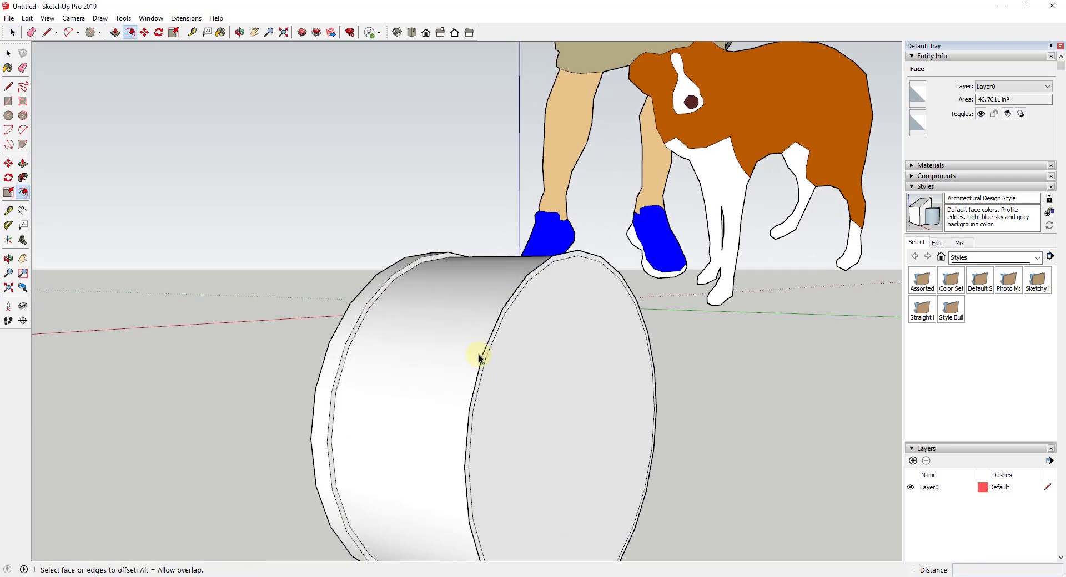
# Extrude the thin outer ring about 1/2" to form the second rim
pyautogui.press('p')
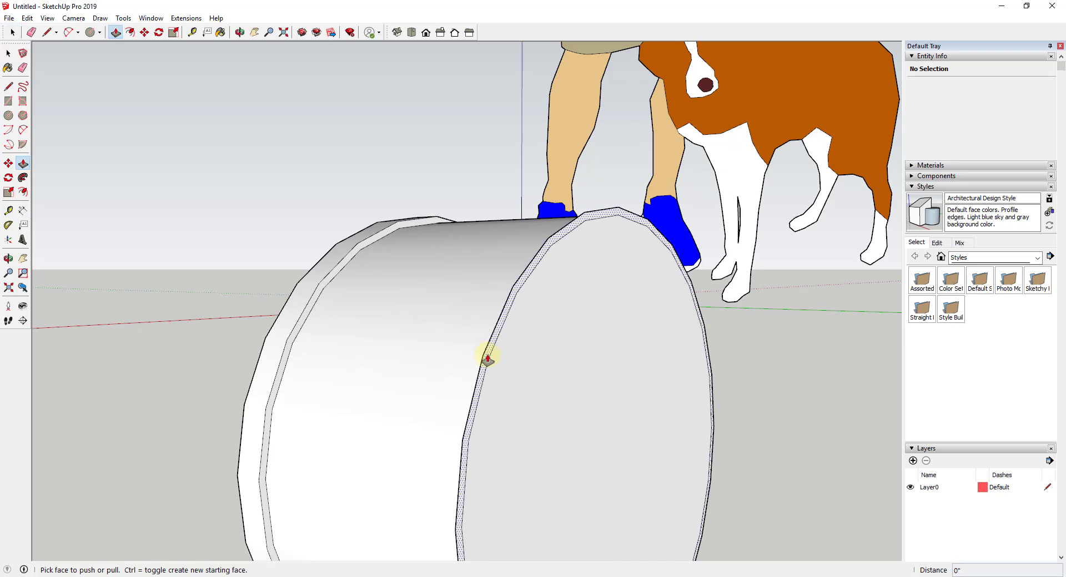
pyautogui.click(485, 356)
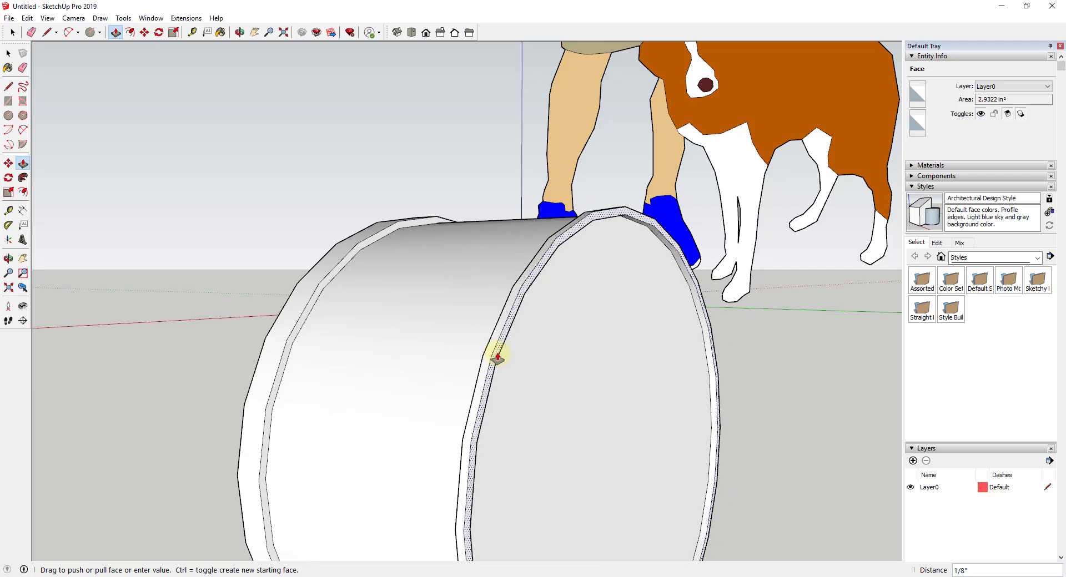
pyautogui.click(519, 356)
pyautogui.scroll(-2, 521, 346)
pyautogui.press('space')
pyautogui.scroll(-2, 565, 365)
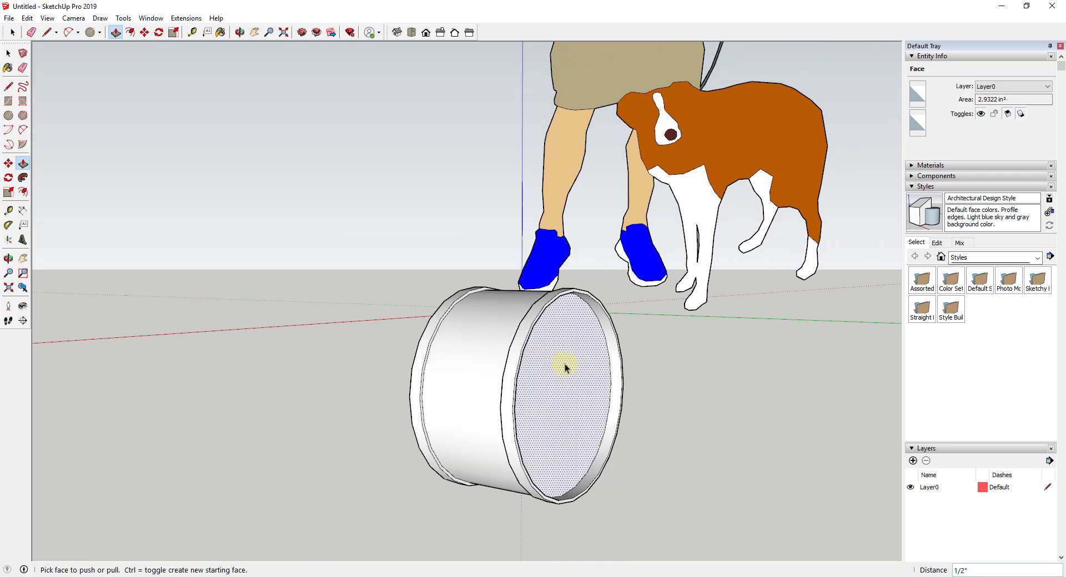
# Clean up the second rim's inner circular edge with the Eraser to make its end one full circular face
pyautogui.scroll(3, 598, 364)
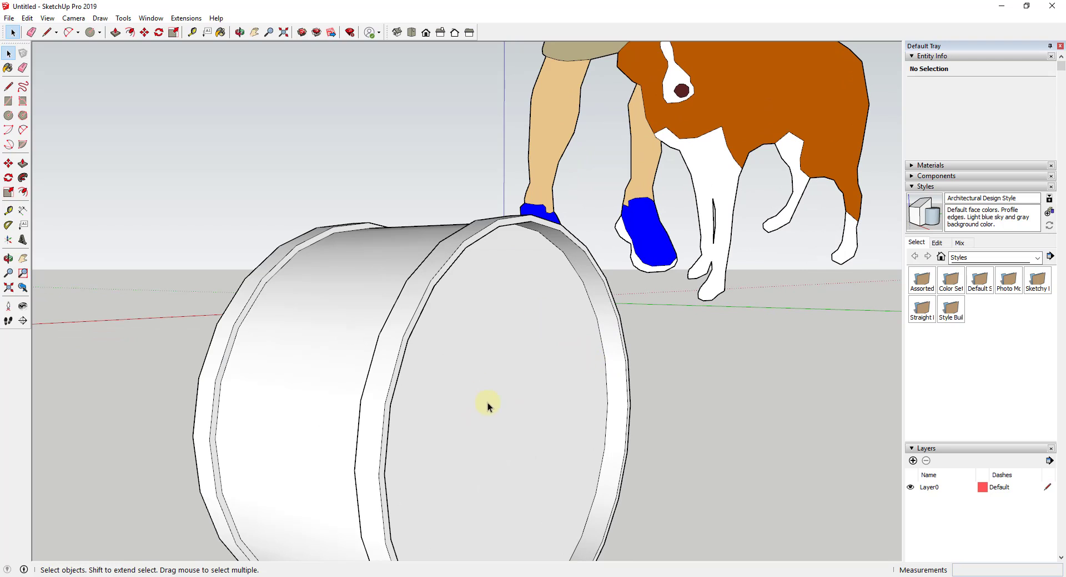
pyautogui.scroll(-2, 491, 397)
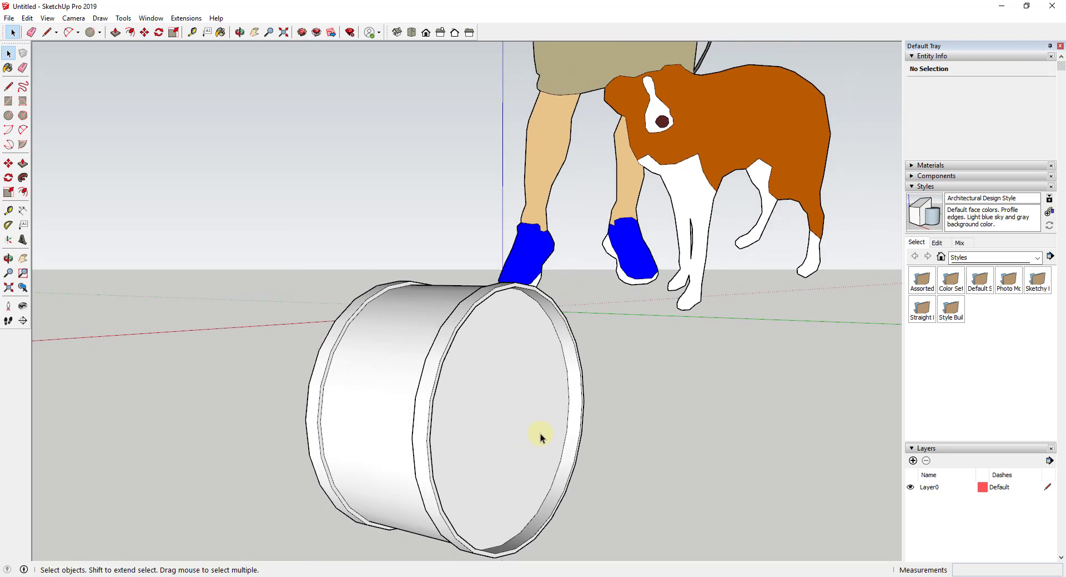
pyautogui.scroll(2, 451, 393)
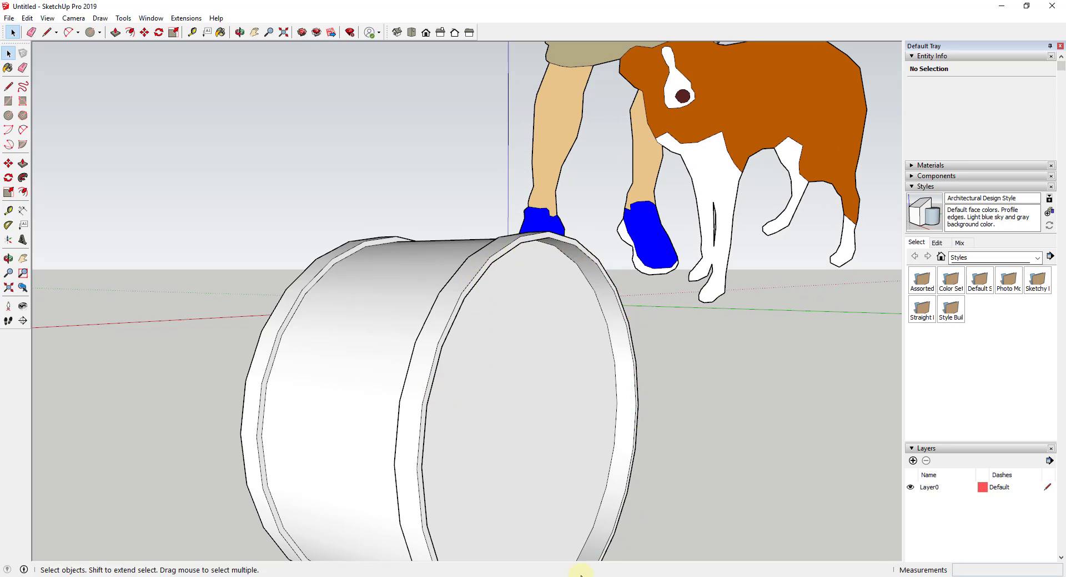
pyautogui.press('e')
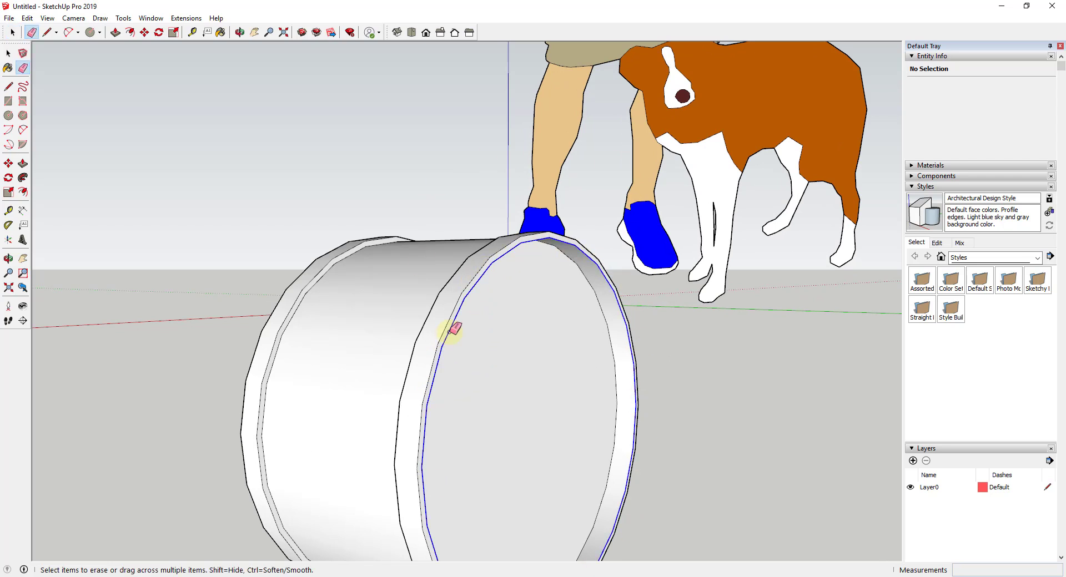
pyautogui.click(450, 331)
pyautogui.press('space')
pyautogui.click(594, 347)
pyautogui.moveTo(601, 352)
pyautogui.mouseDown(button='middle')
pyautogui.moveTo(505, 352)
pyautogui.moveTo(666, 370)
pyautogui.moveTo(564, 375)
pyautogui.mouseUp(button='middle')
pyautogui.scroll(-3, 551, 362)
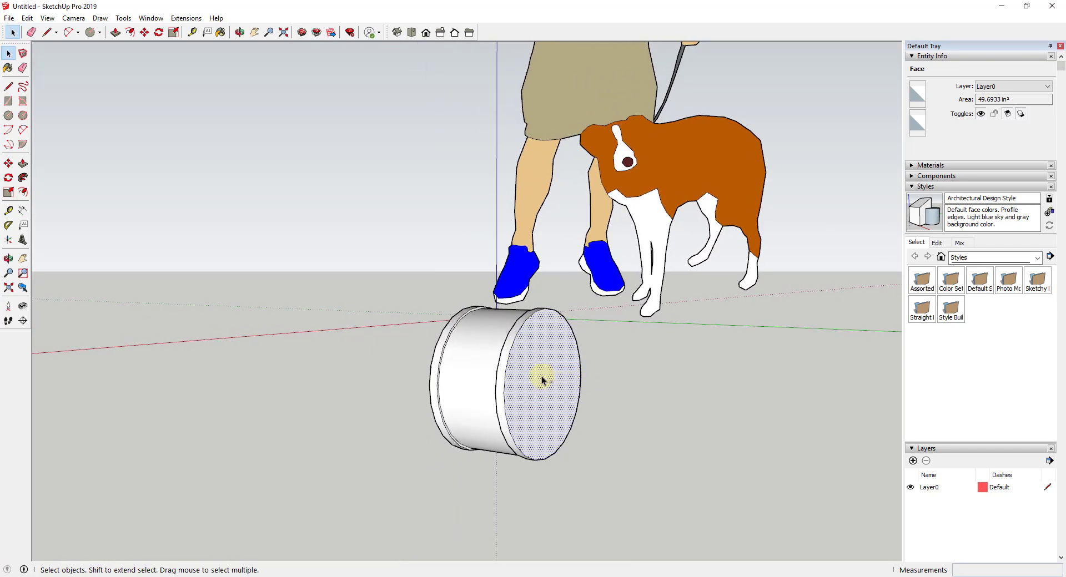
# Try extruding the second rim's end face about 4 3/8" as a separate section with a new starting face
pyautogui.press('p')
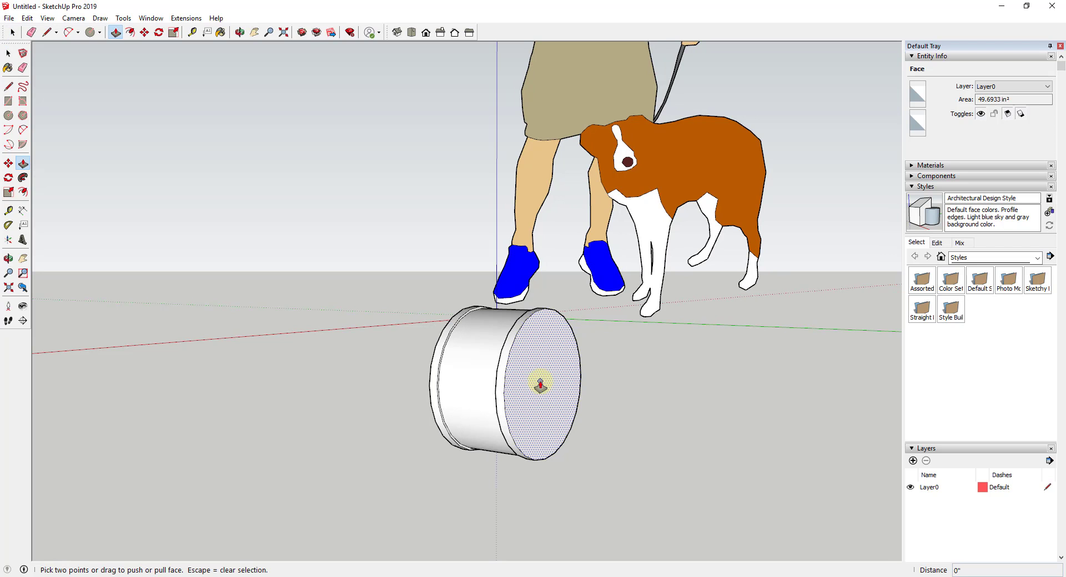
pyautogui.click(542, 383)
pyautogui.press('ctrl')
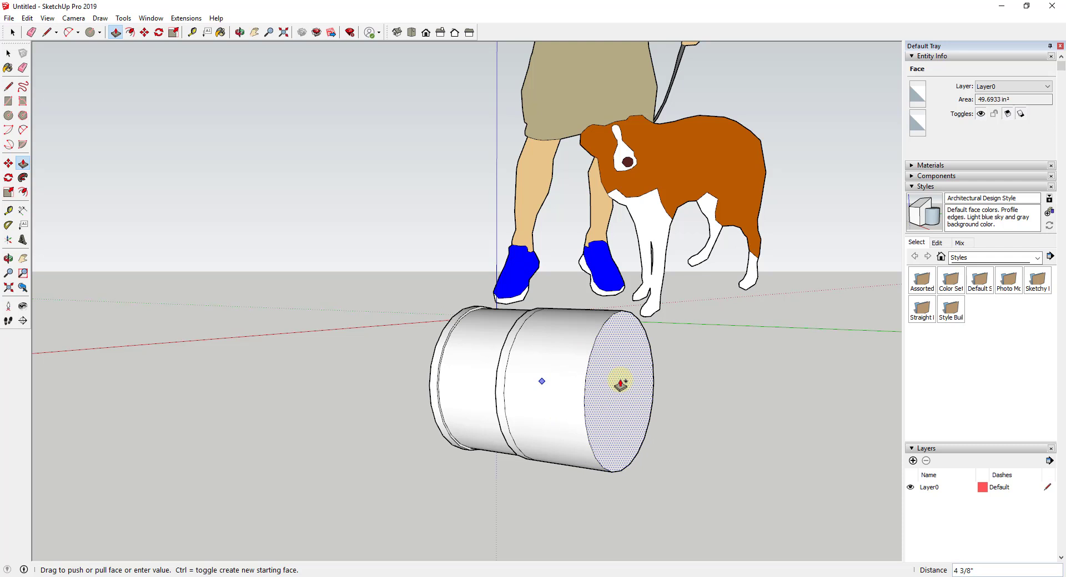
pyautogui.click(620, 382)
pyautogui.press('space')
pyautogui.moveTo(614, 391); pyautogui.dragTo(606, 378, button='middle')
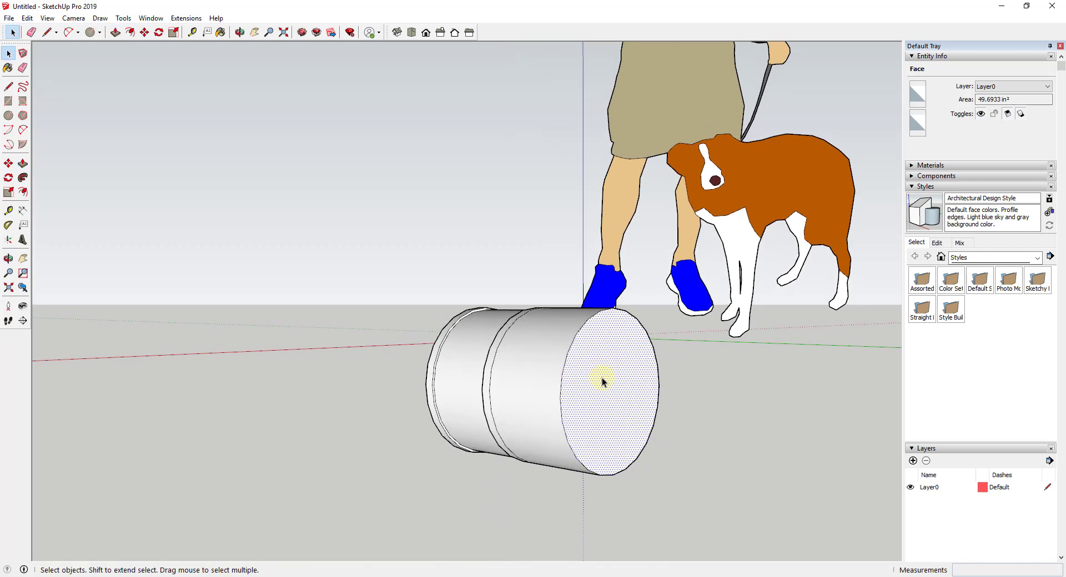
# Try tapering the new section by scaling its end face down uniformly about its center
pyautogui.press('s')
pyautogui.keyDown('ctrl'); pyautogui.moveTo(554, 302); pyautogui.dragTo(597, 328); pyautogui.keyUp('ctrl')
pyautogui.press('space')
pyautogui.click(606, 392)
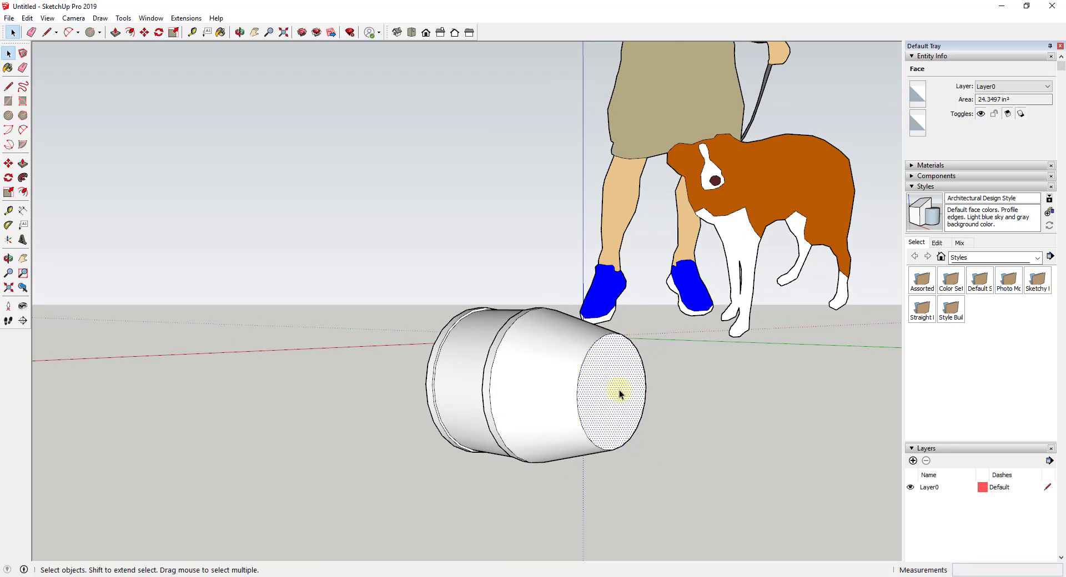
pyautogui.moveTo(618, 390); pyautogui.dragTo(586, 396, button='middle')
pyautogui.hotkey('ctrl', 'z')
pyautogui.press('s')
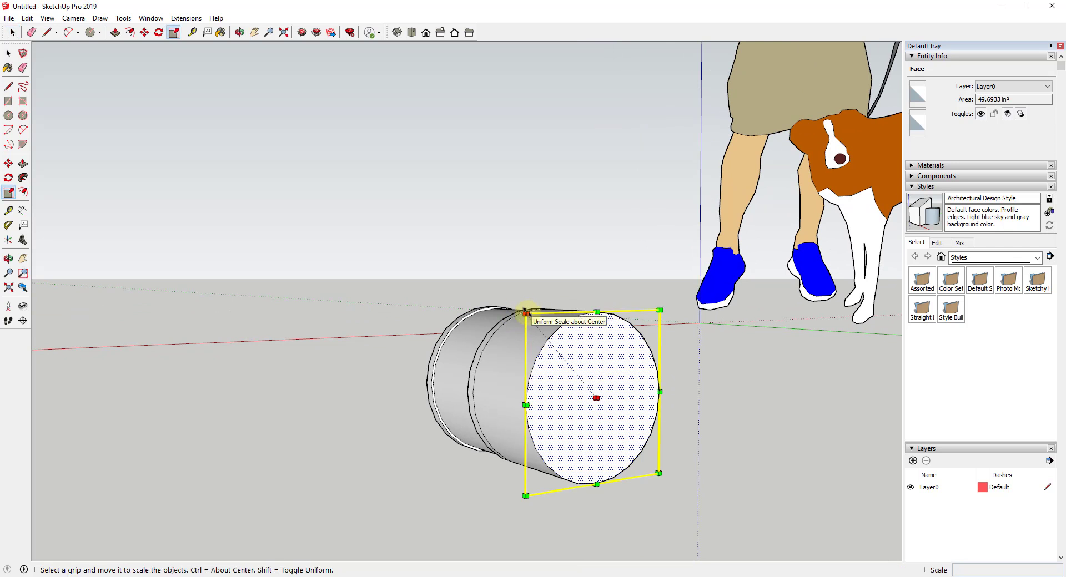
pyautogui.moveTo(524, 313); pyautogui.dragTo(554, 336)
# Try extruding the tapered end about 1' 3 3/8" as the handle, and undo back to the second rim's end face
pyautogui.moveTo(565, 335); pyautogui.dragTo(657, 373, button='middle')
pyautogui.press('p')
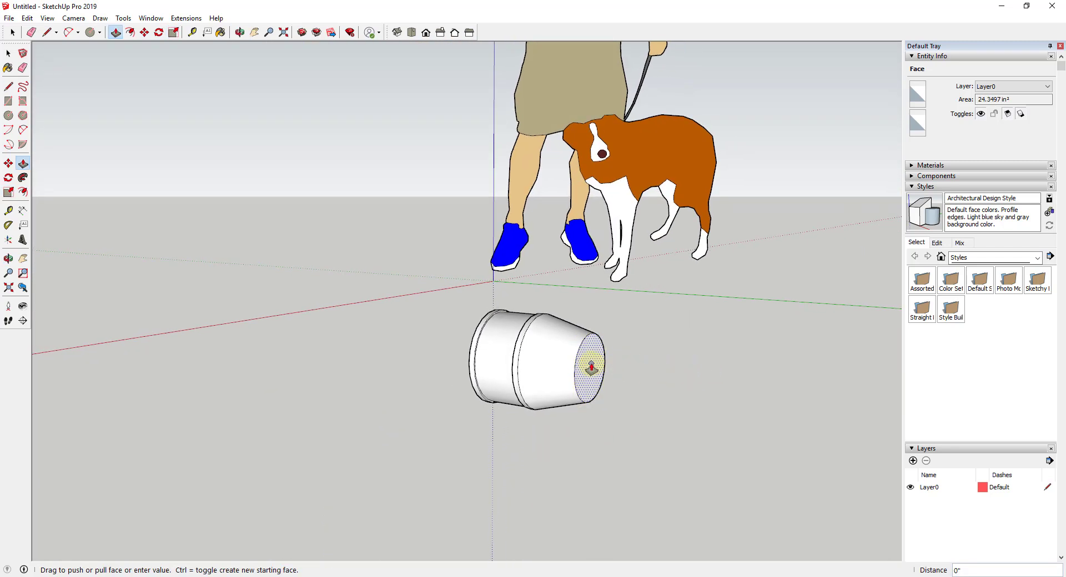
pyautogui.moveTo(591, 367); pyautogui.dragTo(792, 384)
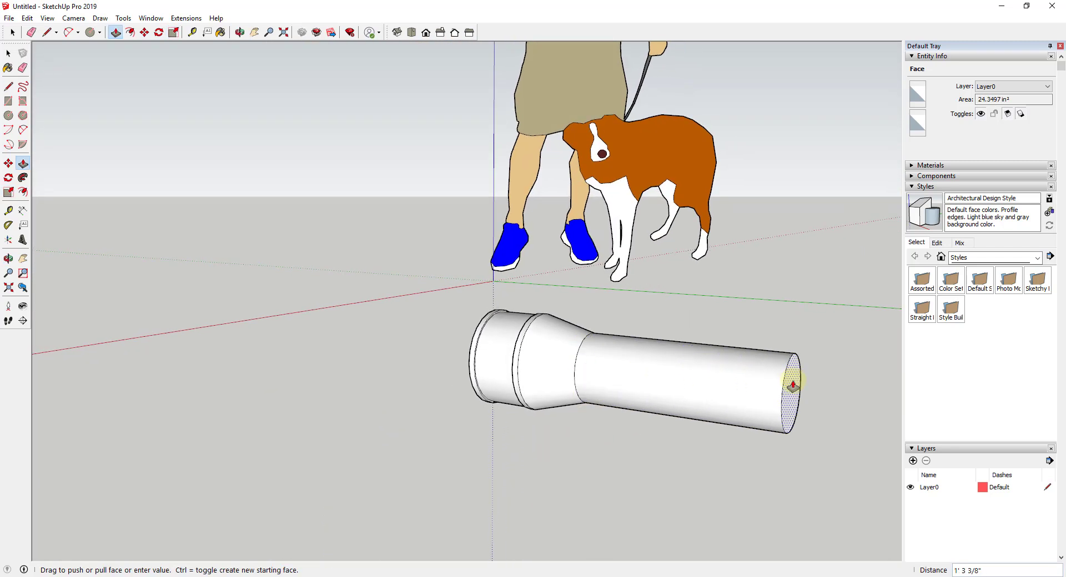
pyautogui.press('space')
pyautogui.hotkey('ctrl', 'z')
pyautogui.hotkey('ctrl', 'z')
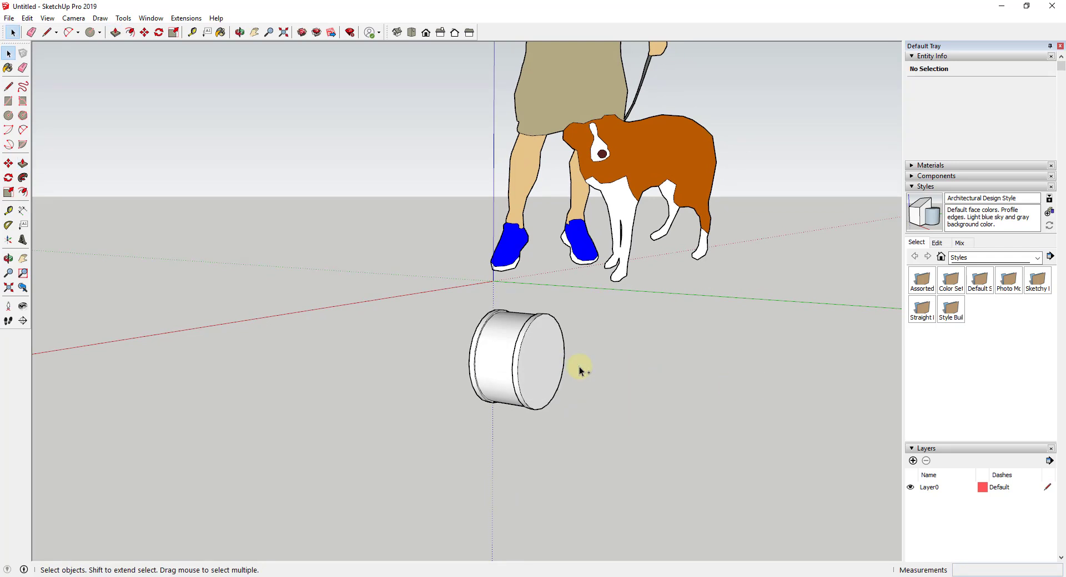
# Offset the edge of the second rim's end face inward by about 1/8"
pyautogui.scroll(1, 533, 347)
pyautogui.scroll(1, 532, 345)
pyautogui.press('f')
pyautogui.click(504, 336)
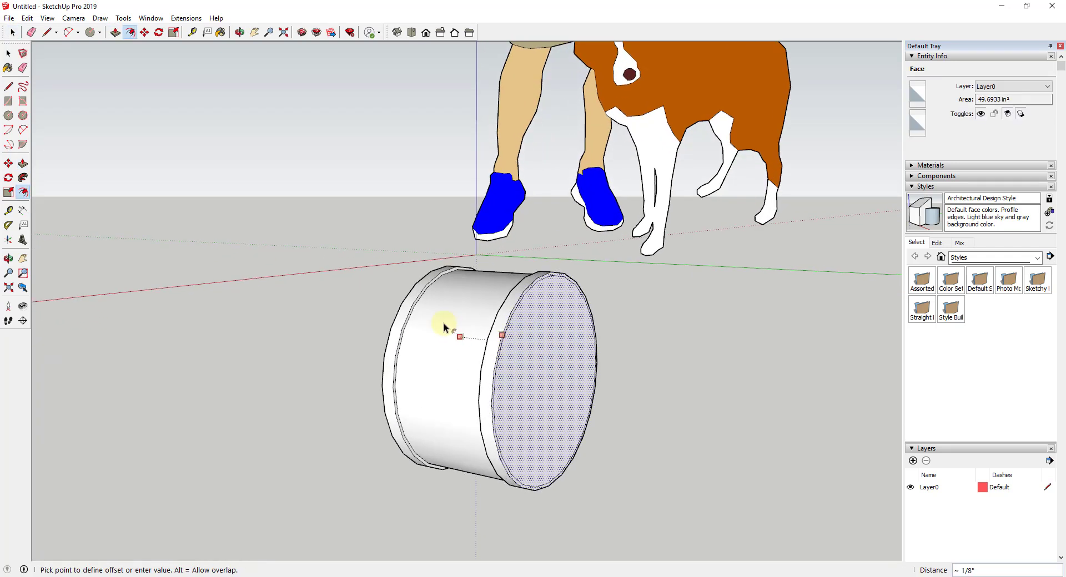
pyautogui.press('Escape')
pyautogui.press('space')
# Extrude the inner circle of the second rim's end face outward by about 4 3/4"
pyautogui.press('p')
pyautogui.click(549, 373)
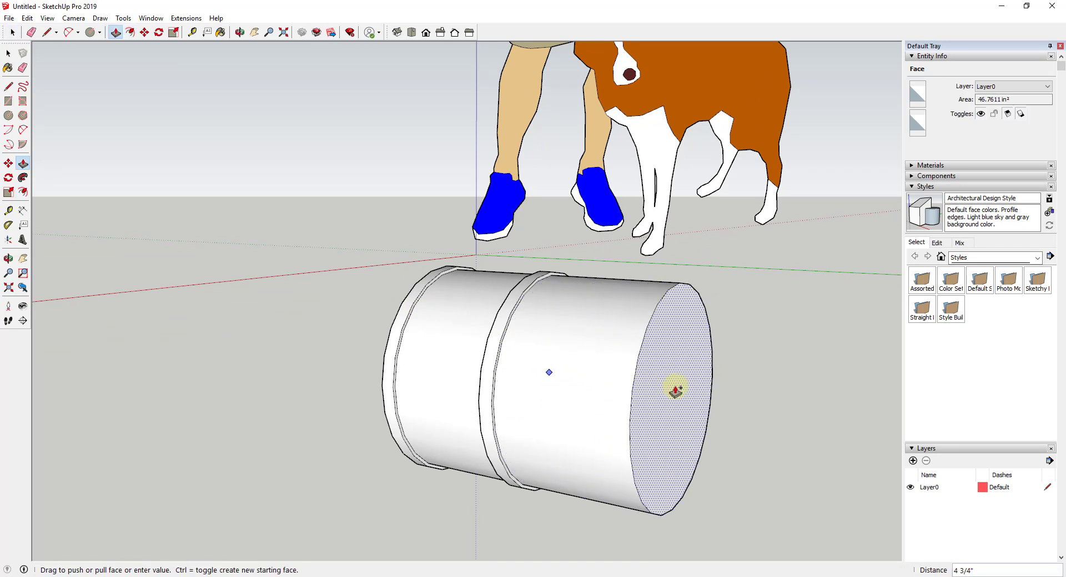
pyautogui.click(673, 393)
# Taper the new section by scaling its end face down uniformly about its center
pyautogui.moveTo(674, 394); pyautogui.dragTo(607, 361, button='middle')
pyautogui.press('s')
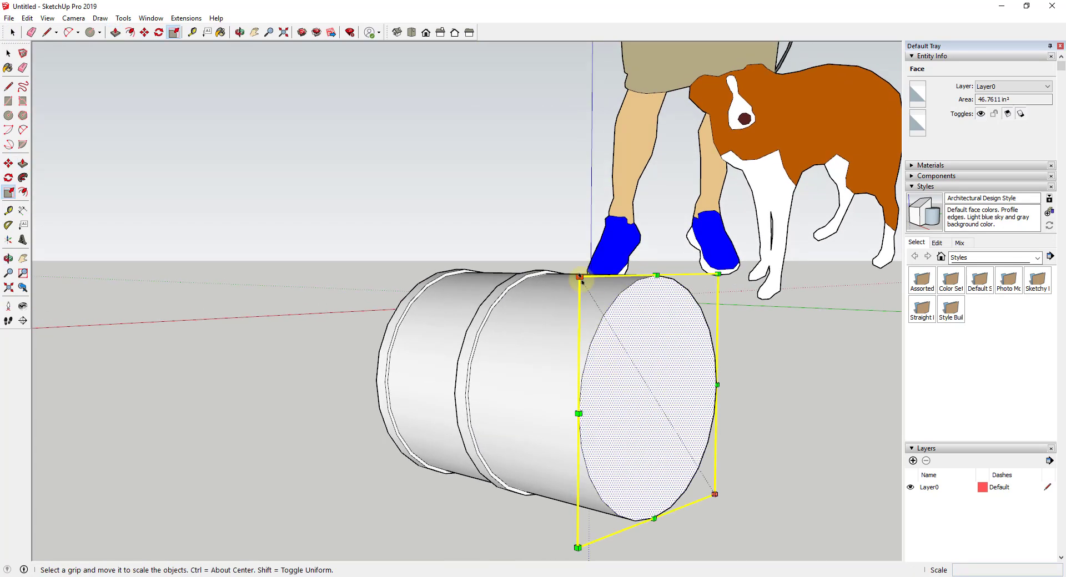
pyautogui.keyDown('ctrl'); pyautogui.moveTo(582, 282); pyautogui.dragTo(617, 327); pyautogui.keyUp('ctrl')
# Extrude the tapered end face about 1' 10 3/16" to form the flashlight's handle
pyautogui.moveTo(622, 345); pyautogui.dragTo(652, 379, button='middle')
pyautogui.press('p')
pyautogui.click(651, 379)
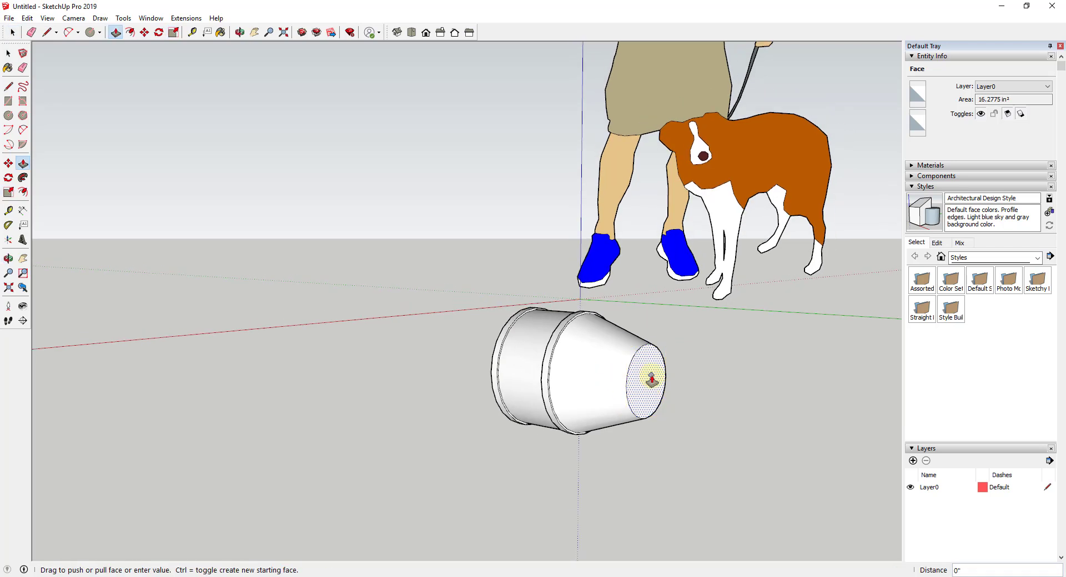
pyautogui.click(802, 404)
pyautogui.keyDown('shift'); pyautogui.moveTo(801, 404); pyautogui.dragTo(727, 395, button='middle'); pyautogui.keyUp('shift')
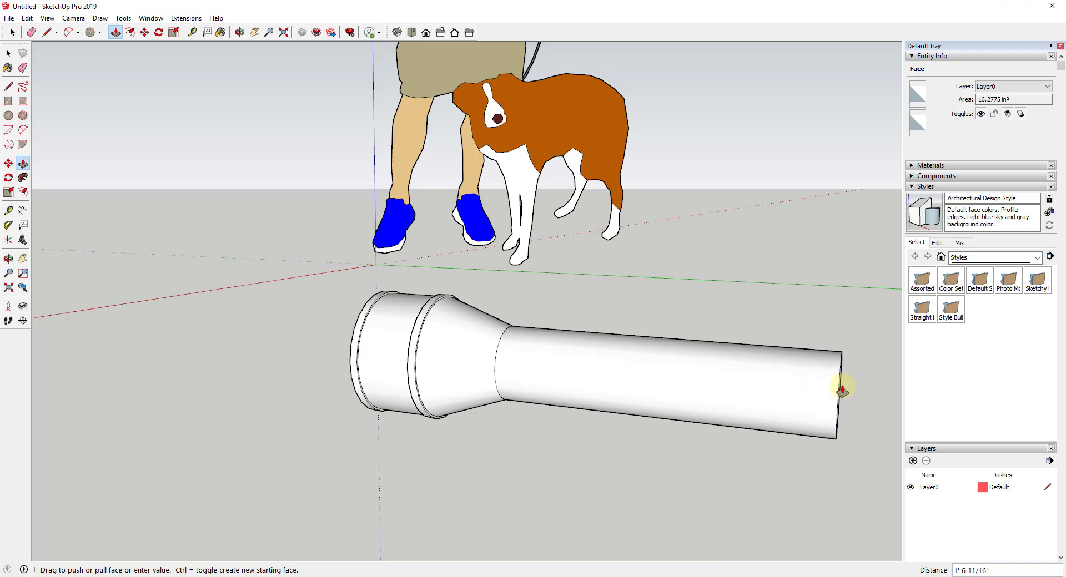
pyautogui.keyDown('shift'); pyautogui.moveTo(857, 388); pyautogui.dragTo(672, 379, button='middle'); pyautogui.keyUp('shift')
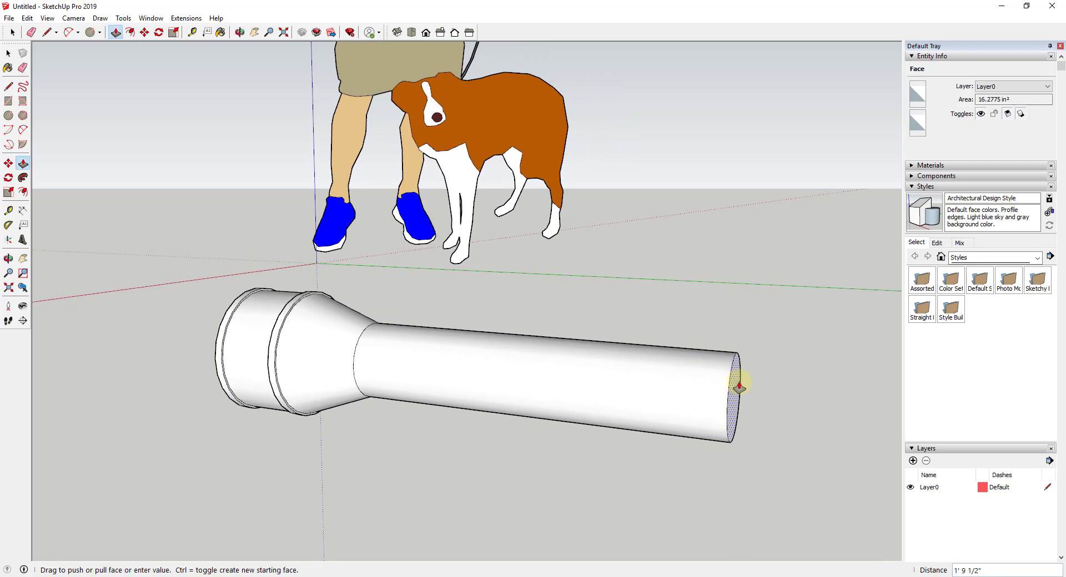
pyautogui.click(764, 388)
pyautogui.click(764, 392)
pyautogui.scroll(-5, 638, 422)
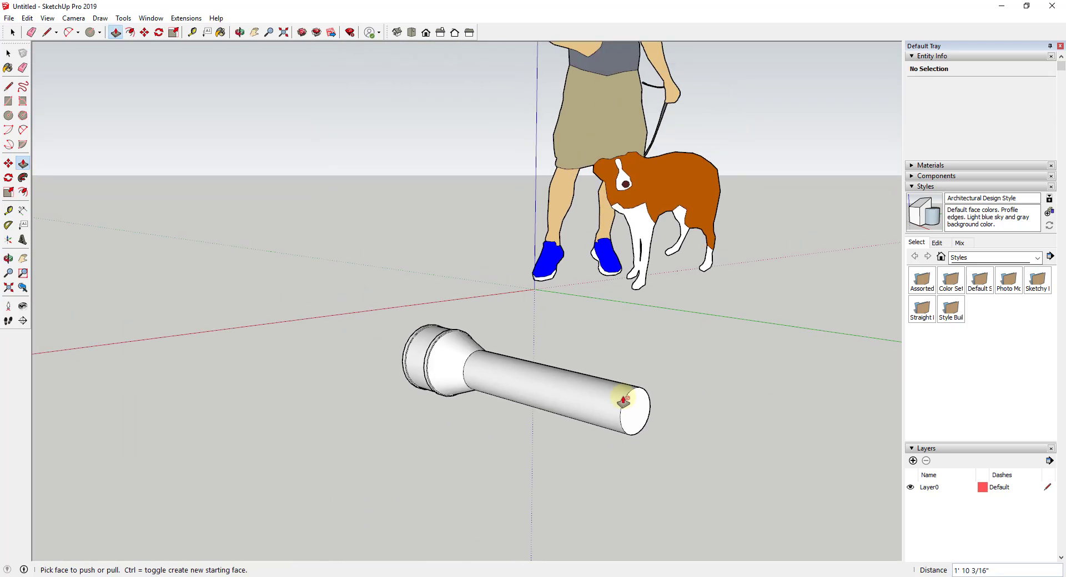
# Offset the edge of the handle's end face slightly inward to leave a narrow ring
pyautogui.scroll(5, 624, 421)
pyautogui.press('f')
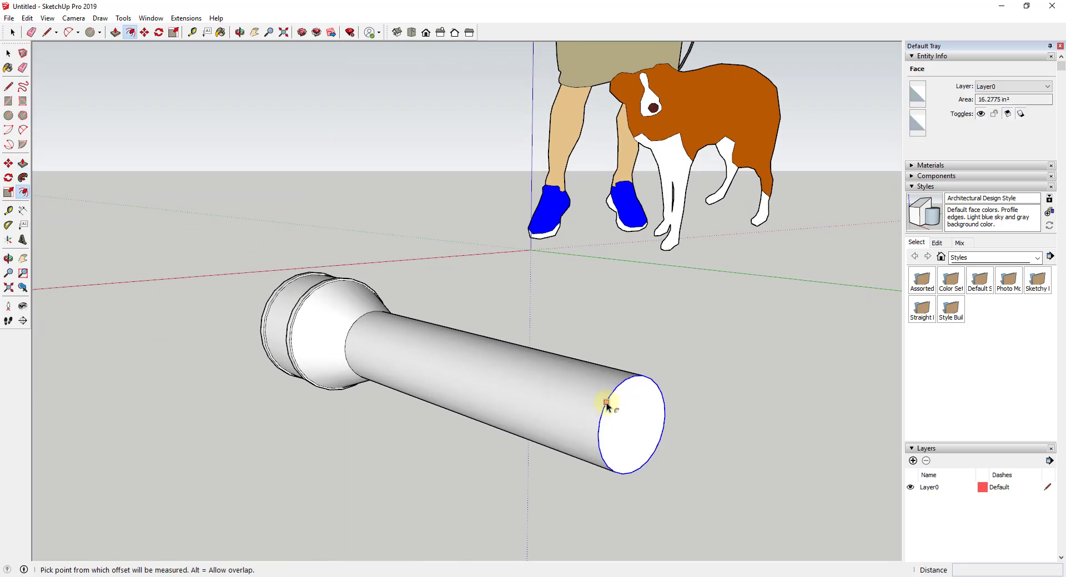
pyautogui.click(608, 403)
pyautogui.click(609, 404)
pyautogui.press('space')
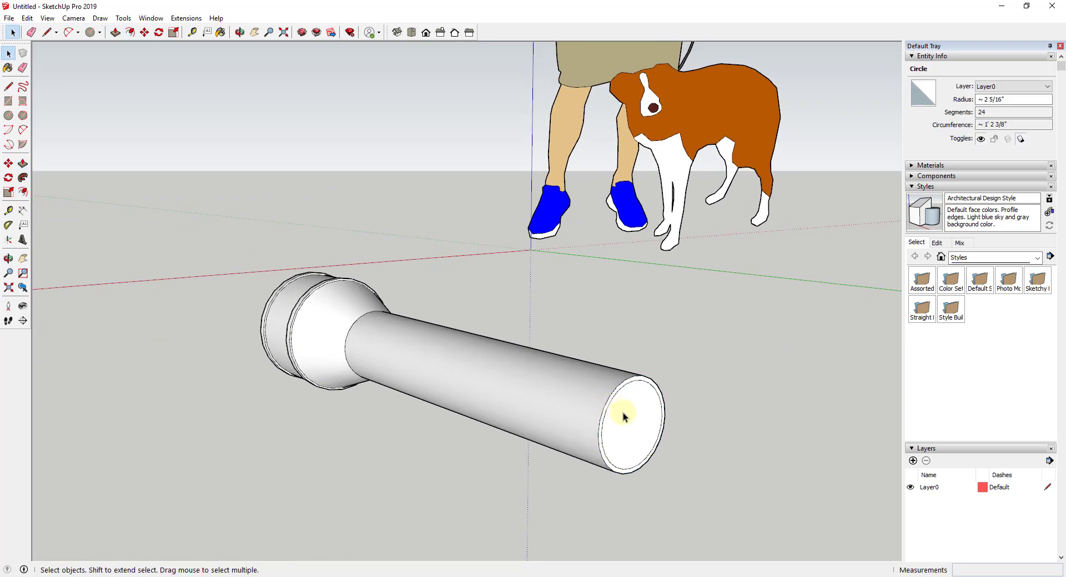
# Extrude the inner circle of the handle's end face outward by just over 1" as a neck
pyautogui.click(624, 412)
pyautogui.press('p')
pyautogui.click(631, 422)
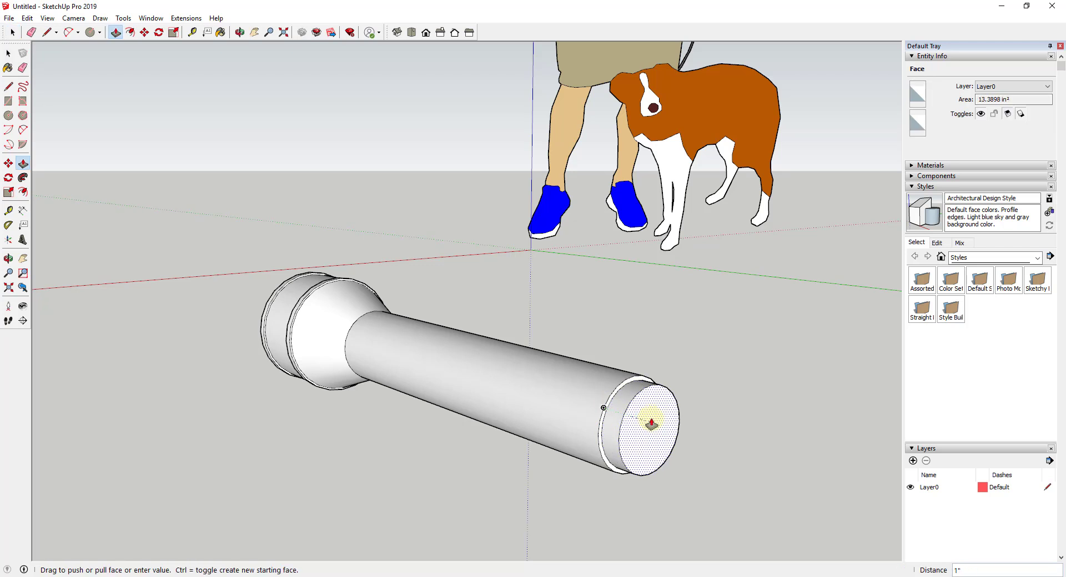
pyautogui.click(658, 425)
pyautogui.press('space')
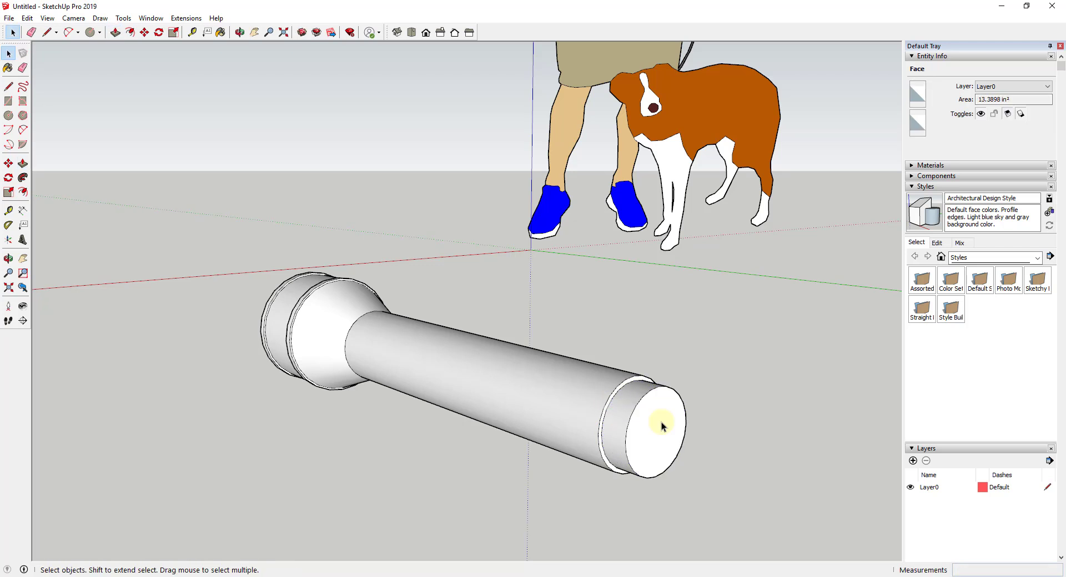
# Offset the edge of the neck's end face outward by about 3/16"
pyautogui.press('f')
pyautogui.click(609, 397)
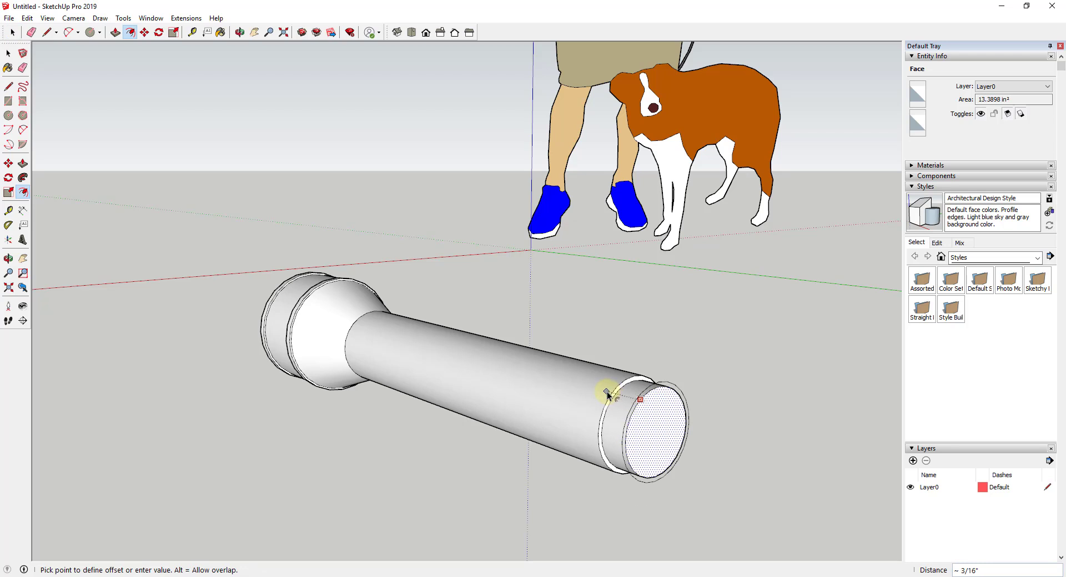
pyautogui.click(610, 392)
pyautogui.scroll(3, 660, 404)
pyautogui.press('space')
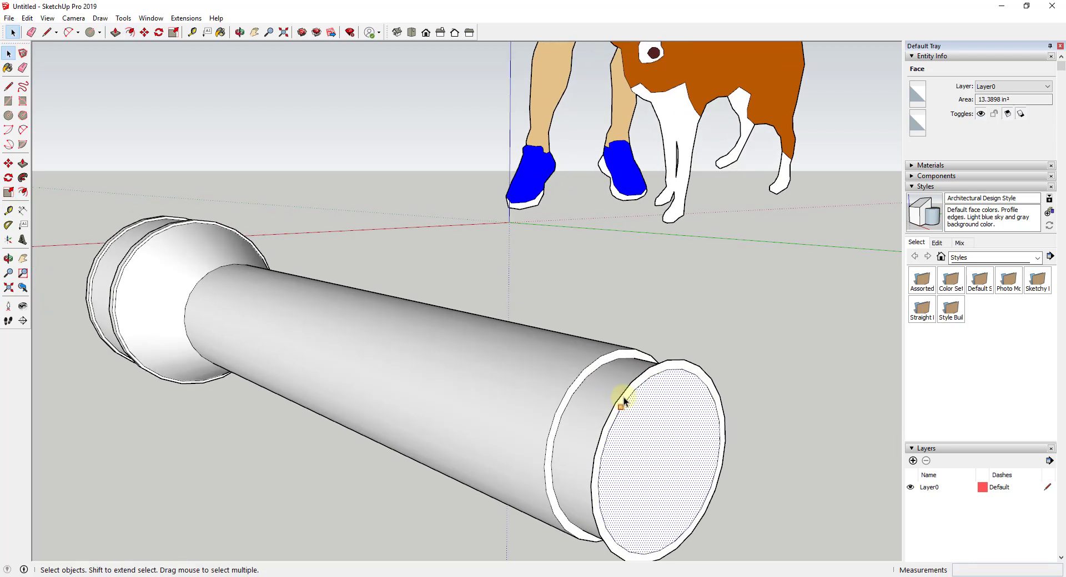
# Extrude the narrow ring around the neck's end face outward by about 1 3/16" as the tail cap
pyautogui.click(623, 398)
pyautogui.press('p')
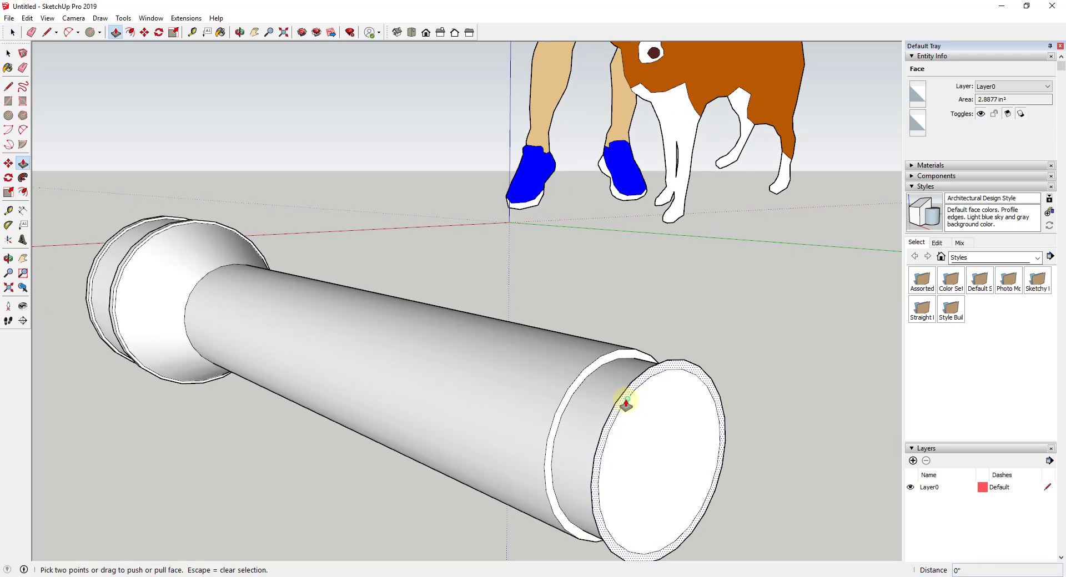
pyautogui.click(626, 401)
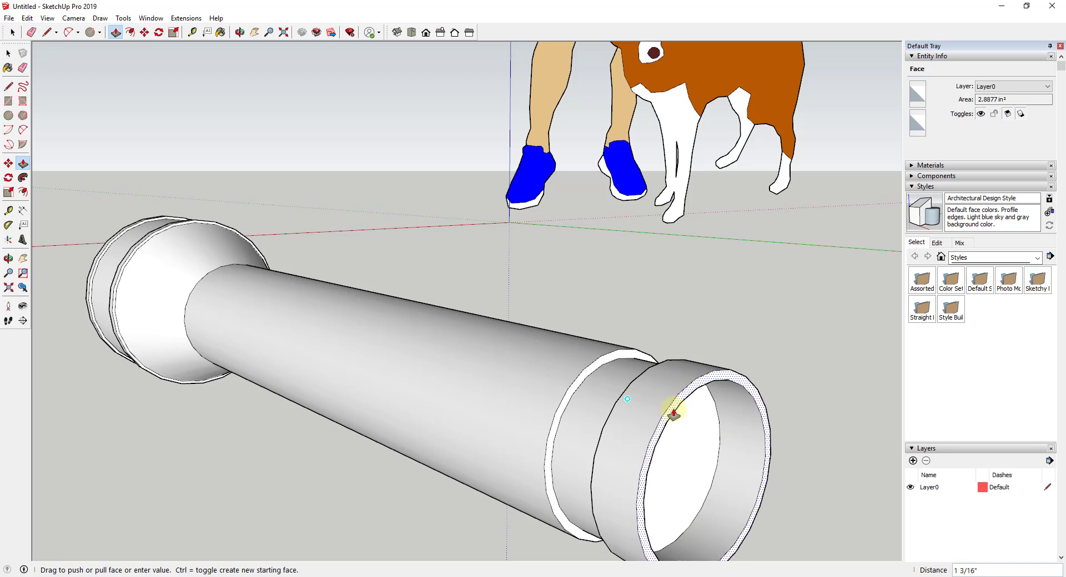
pyautogui.click(675, 412)
# Erase the inner circular edge of the tail cap to leave a single flat end face
pyautogui.press('space')
pyautogui.press('e')
pyautogui.click(677, 412)
pyautogui.scroll(-3, 700, 400)
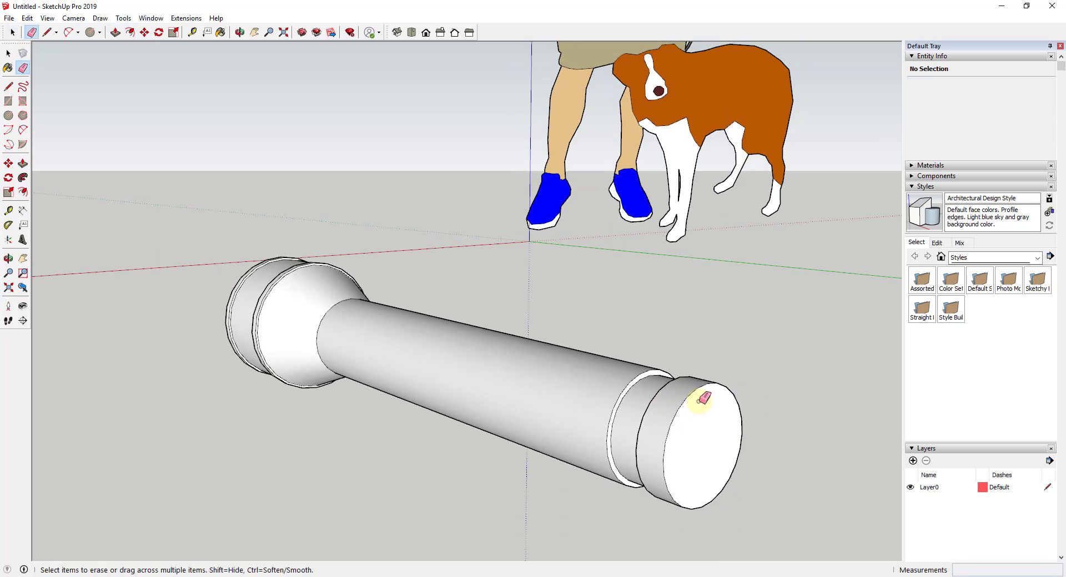
pyautogui.scroll(-3, 698, 405)
# Offset the edge of the flashlight head's front face inward by about 11/16"
pyautogui.moveTo(641, 448)
pyautogui.mouseDown(button='middle')
pyautogui.moveTo(830, 435)
pyautogui.moveTo(1038, 369)
pyautogui.moveTo(988, 391)
pyautogui.mouseUp(button='middle')
pyautogui.press('space')
pyautogui.moveTo(708, 384); pyautogui.dragTo(373, 398, button='middle')
pyautogui.scroll(5, 543, 380)
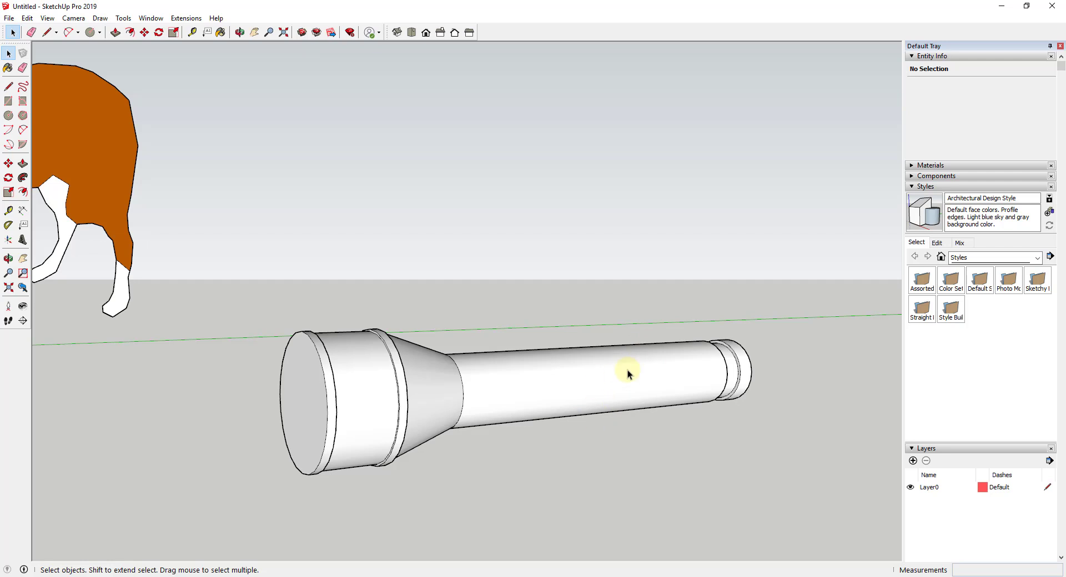
pyautogui.scroll(3, 608, 377)
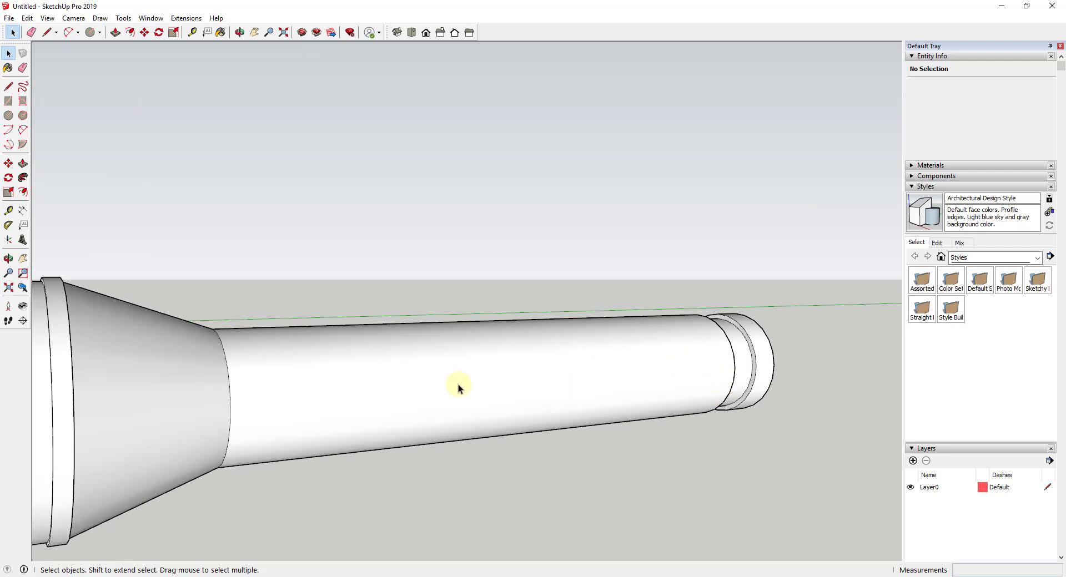
pyautogui.scroll(-5, 817, 360)
pyautogui.moveTo(716, 357)
pyautogui.mouseDown(button='middle')
pyautogui.moveTo(577, 352)
pyautogui.moveTo(744, 343)
pyautogui.moveTo(613, 355)
pyautogui.moveTo(619, 392)
pyautogui.moveTo(676, 388)
pyautogui.moveTo(613, 390)
pyautogui.mouseUp(button='middle')
pyautogui.press('f')
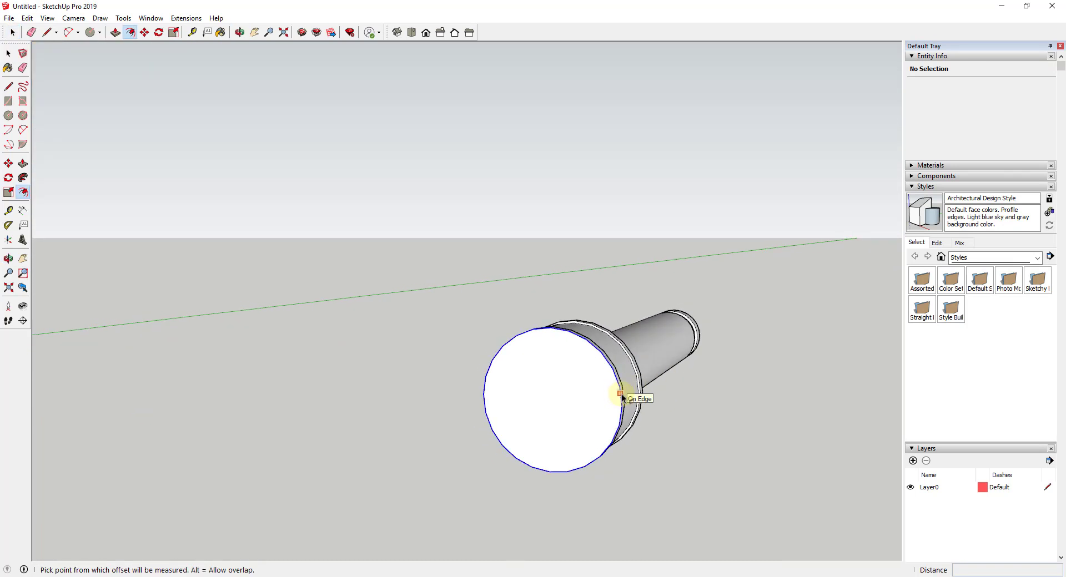
pyautogui.click(622, 396)
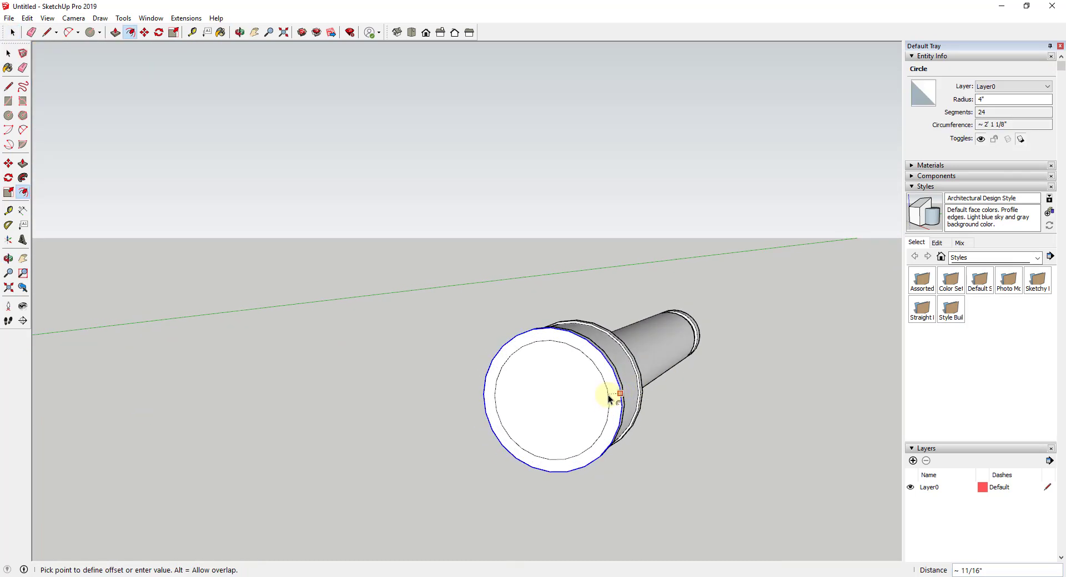
pyautogui.click(606, 395)
pyautogui.press('space')
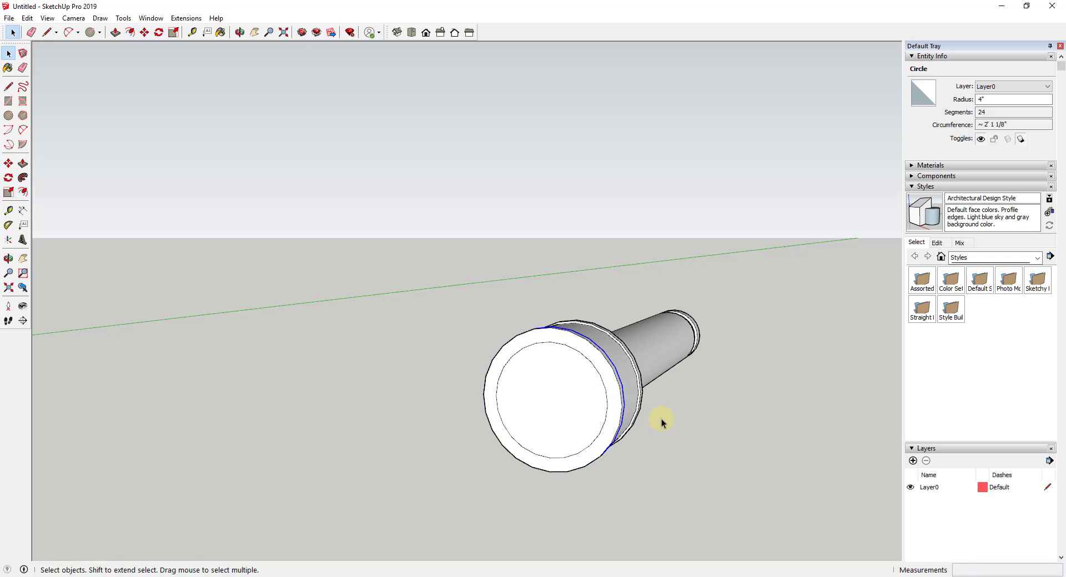
# Try pushing the inner circle of the head's front face back to the interior face behind it
pyautogui.moveTo(664, 424); pyautogui.dragTo(573, 405, button='middle')
pyautogui.press('p')
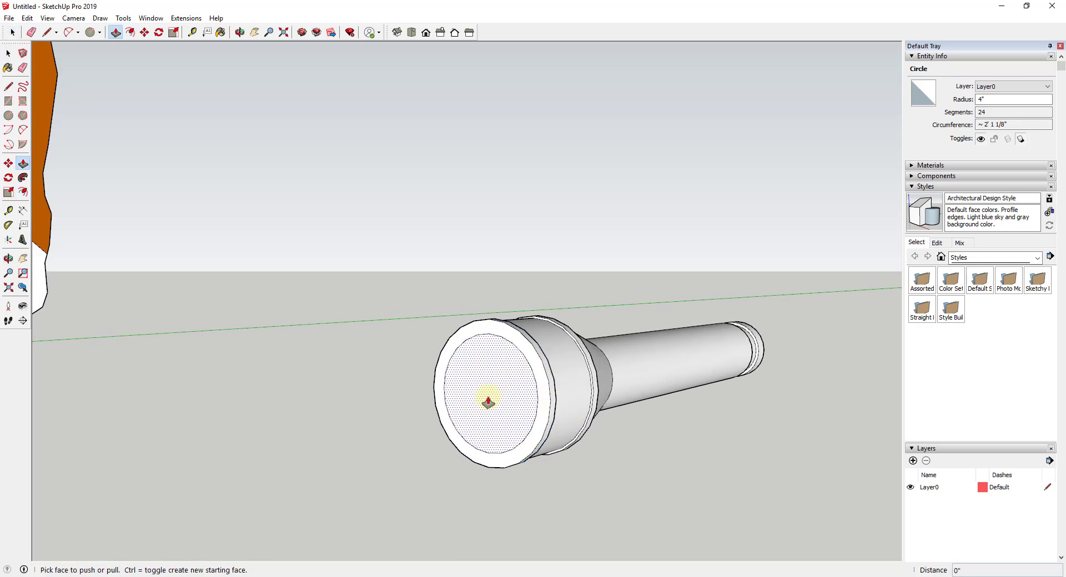
pyautogui.click(496, 399)
pyautogui.moveTo(514, 399); pyautogui.dragTo(607, 387, button='middle')
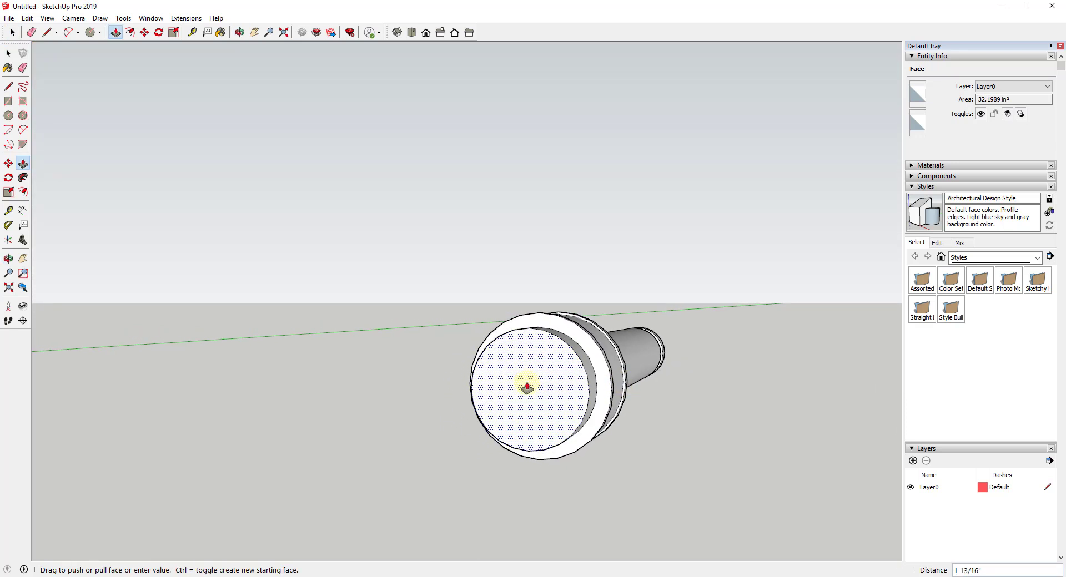
pyautogui.moveTo(526, 381); pyautogui.dragTo(450, 380, button='middle')
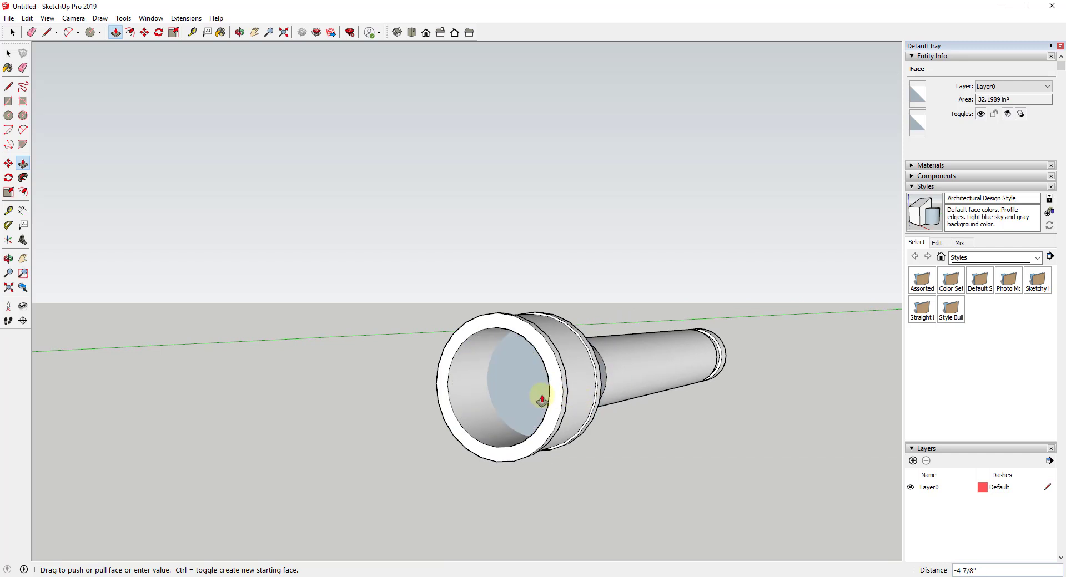
pyautogui.click(525, 398)
# Try reversing the exposed face inside the head, and undo back to the flat front face
pyautogui.press('space')
pyautogui.moveTo(527, 400); pyautogui.dragTo(646, 389, button='middle')
pyautogui.click(552, 384)
pyautogui.moveTo(562, 382); pyautogui.dragTo(558, 380, button='middle')
pyautogui.moveTo(559, 381); pyautogui.dragTo(549, 382)
pyautogui.rightClick(550, 382)
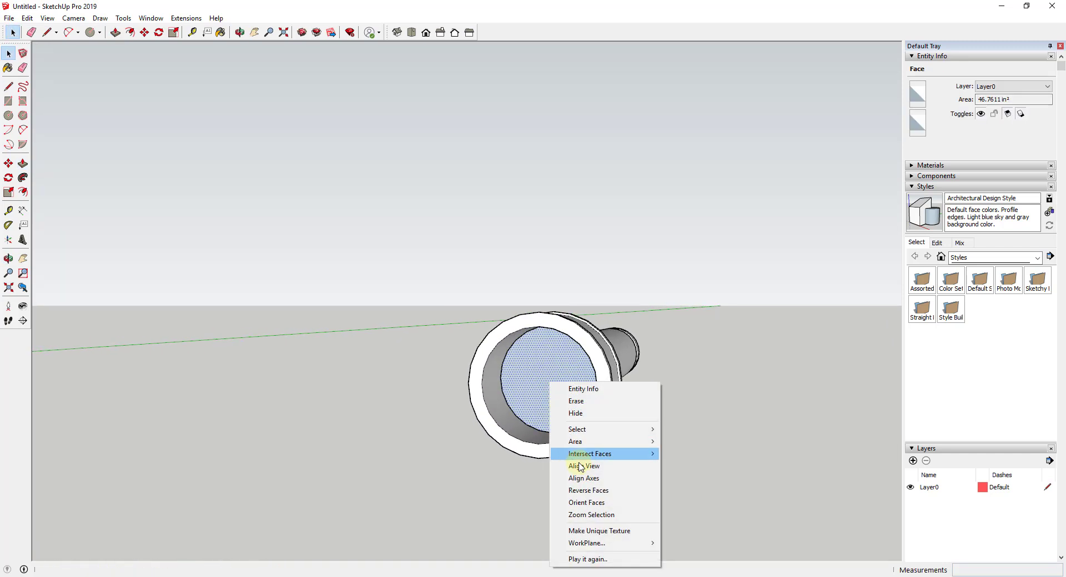
pyautogui.click(584, 490)
pyautogui.moveTo(625, 456); pyautogui.dragTo(549, 459, button='middle')
pyautogui.scroll(5, 472, 388)
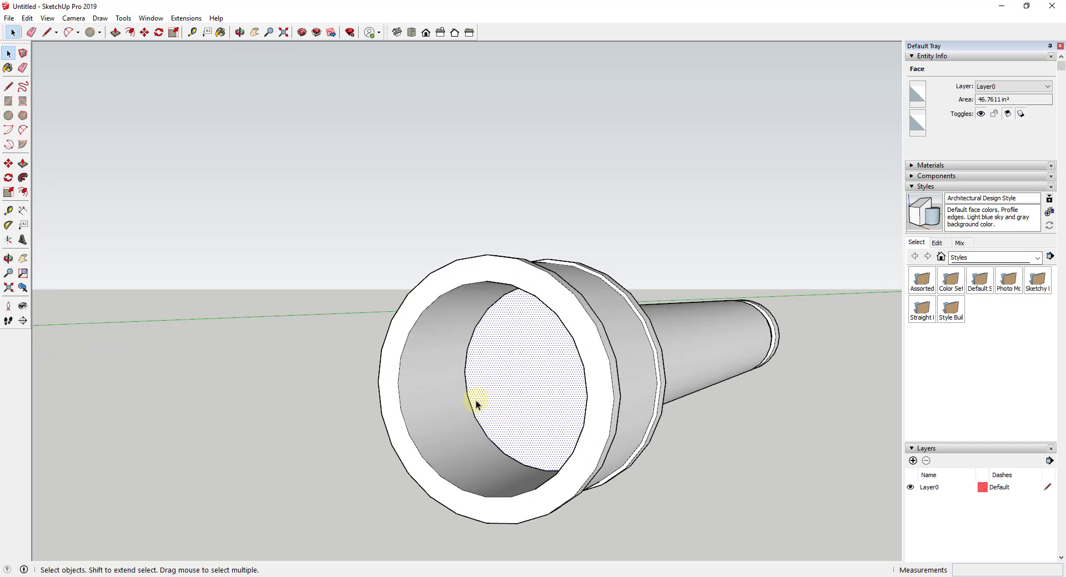
pyautogui.hotkey('ctrl', 'z')
pyautogui.hotkey('ctrl', 'z')
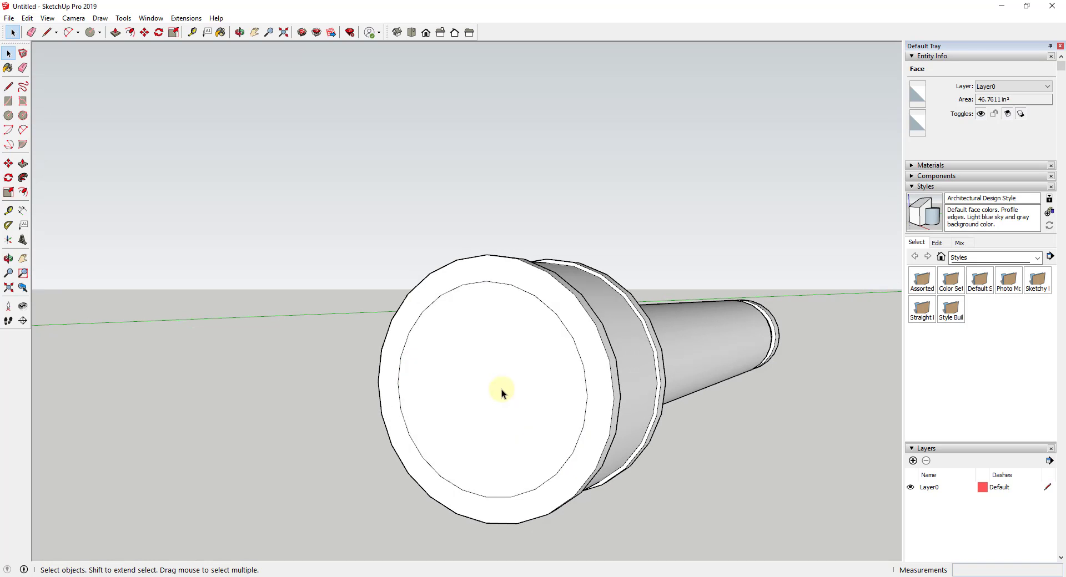
# Try recessing the inner circle of the head's front face by about 1 7/16", and undo it
pyautogui.click(484, 403)
pyautogui.press('space')
pyautogui.hotkey('ctrl', 't')
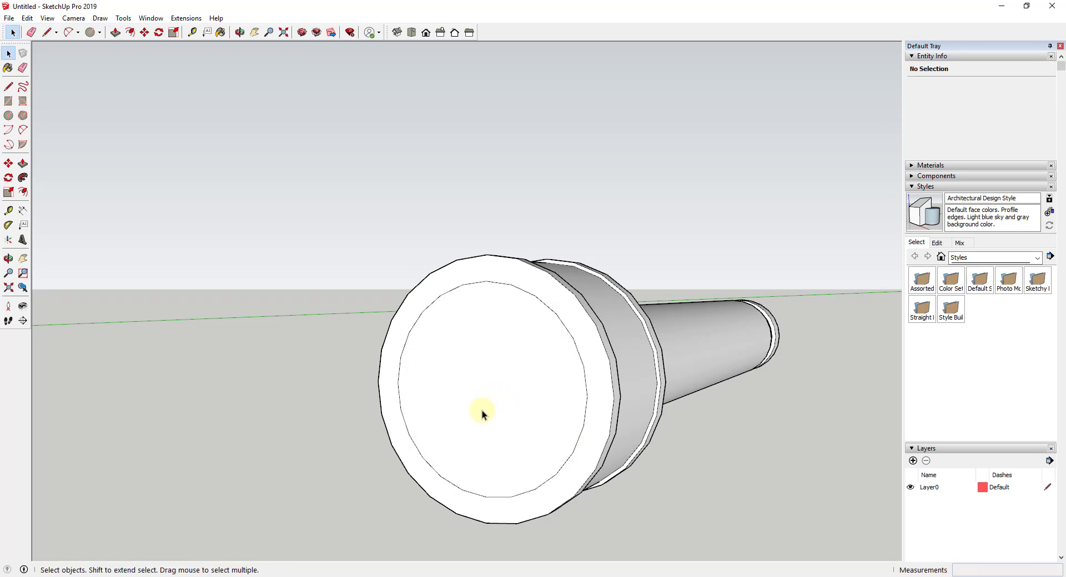
pyautogui.press('p')
pyautogui.click(463, 410)
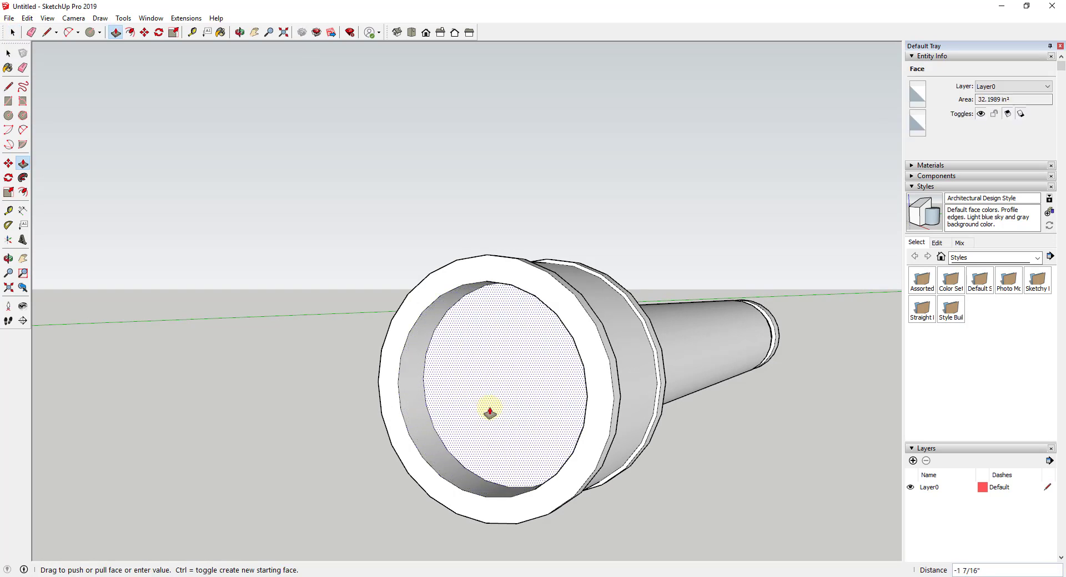
pyautogui.click(490, 409)
pyautogui.moveTo(507, 406); pyautogui.dragTo(506, 405, button='middle')
pyautogui.moveTo(505, 405)
pyautogui.mouseDown()
pyautogui.moveTo(847, 390)
pyautogui.moveTo(828, 406)
pyautogui.moveTo(480, 419)
pyautogui.moveTo(495, 396)
pyautogui.mouseUp()
pyautogui.press('space')
pyautogui.hotkey('ctrl', 'z')
# Push the inner circle of the head's front face inward about 4 1/8" to the interior face
pyautogui.press('p')
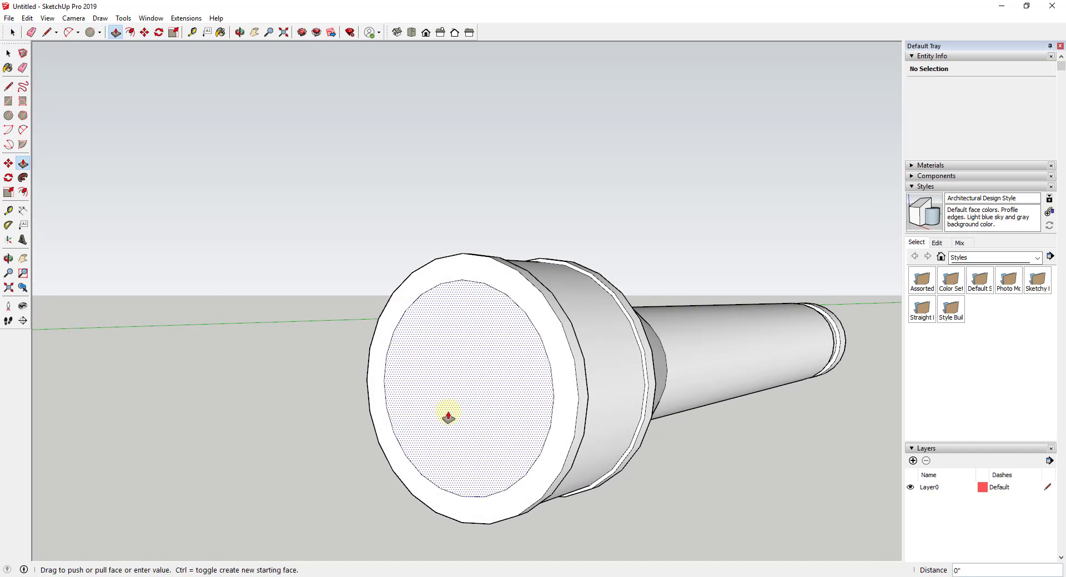
pyautogui.click(444, 416)
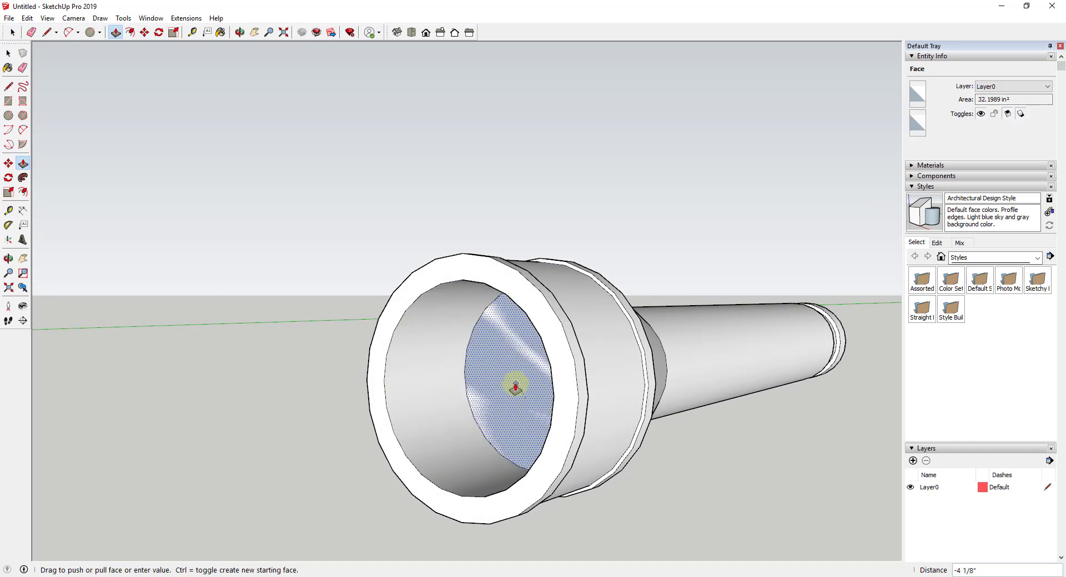
pyautogui.click(495, 388)
# Reverse the exposed face at the back of the hollowed head
pyautogui.moveTo(510, 396); pyautogui.dragTo(550, 387, button='middle')
pyautogui.press('space')
pyautogui.rightClick(550, 385)
pyautogui.click(597, 493)
pyautogui.moveTo(637, 501); pyautogui.dragTo(549, 405, button='middle')
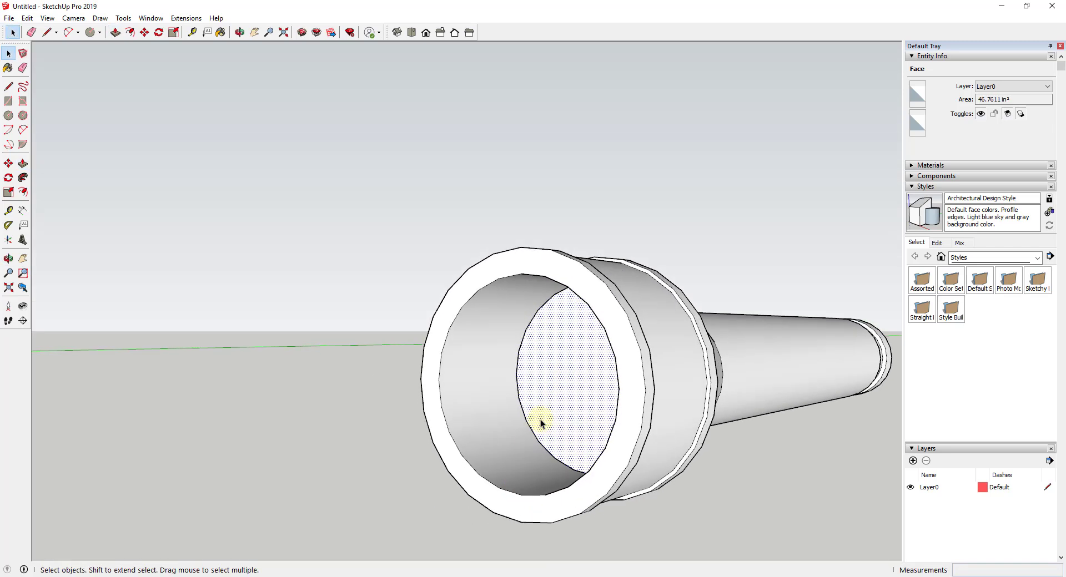
# Copy the face at the back of the hollowed head about 3 1/2" forward along the green axis
pyautogui.press('m')
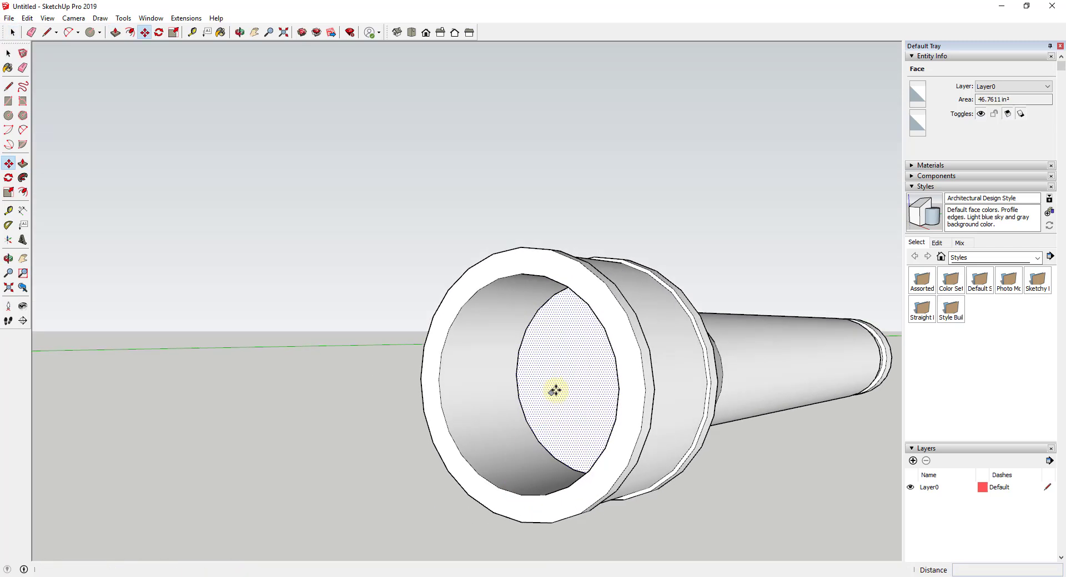
pyautogui.press('ctrl')
pyautogui.click(515, 375)
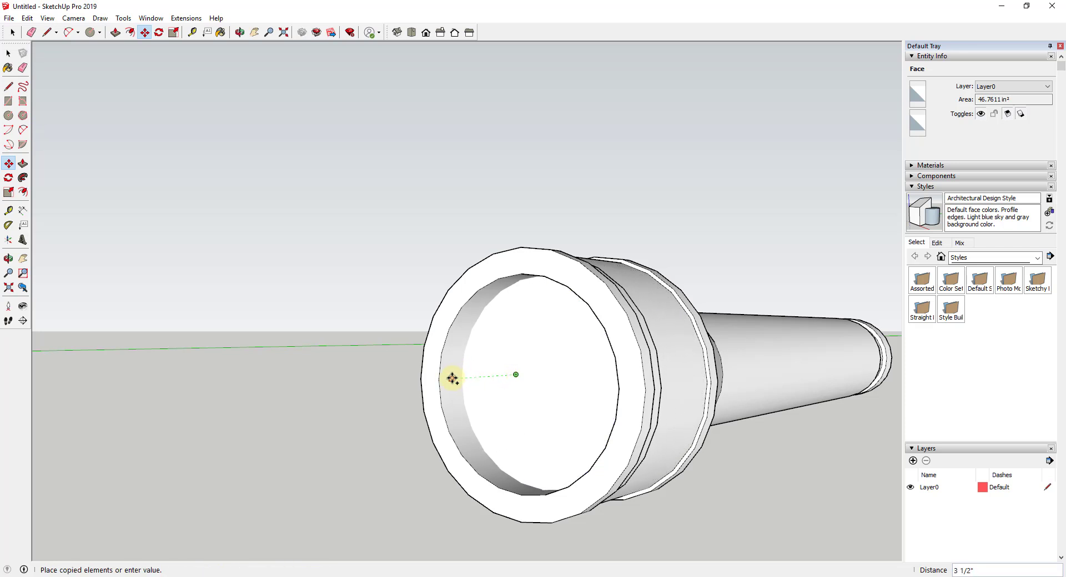
pyautogui.click(456, 378)
pyautogui.press('space')
pyautogui.moveTo(535, 395)
pyautogui.mouseDown(button='middle')
pyautogui.moveTo(765, 383)
pyautogui.moveTo(1049, 430)
pyautogui.moveTo(680, 423)
pyautogui.moveTo(572, 393)
pyautogui.moveTo(519, 402)
pyautogui.mouseUp(button='middle')
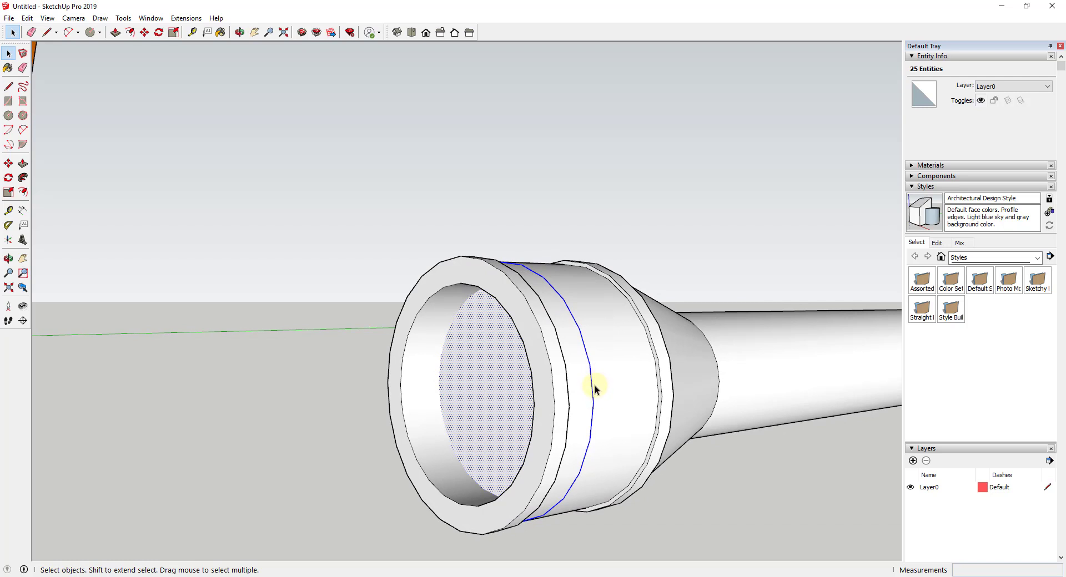
pyautogui.moveTo(561, 396); pyautogui.dragTo(525, 393, button='middle')
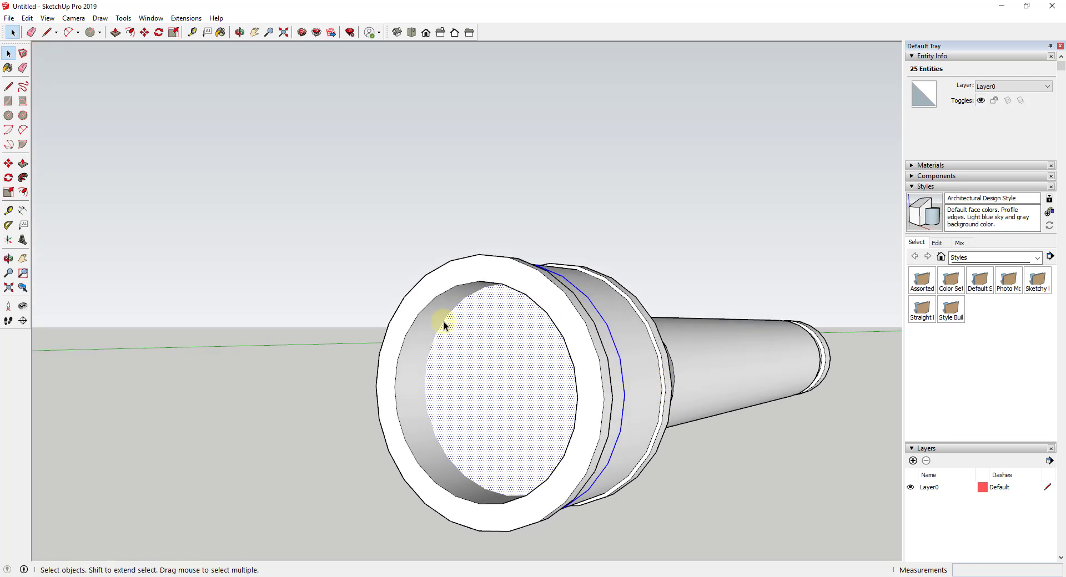
# Inspect the copied face inside the hollowed head in X-ray display, and return to opaque faces
pyautogui.moveTo(446, 322); pyautogui.dragTo(536, 312, button='middle')
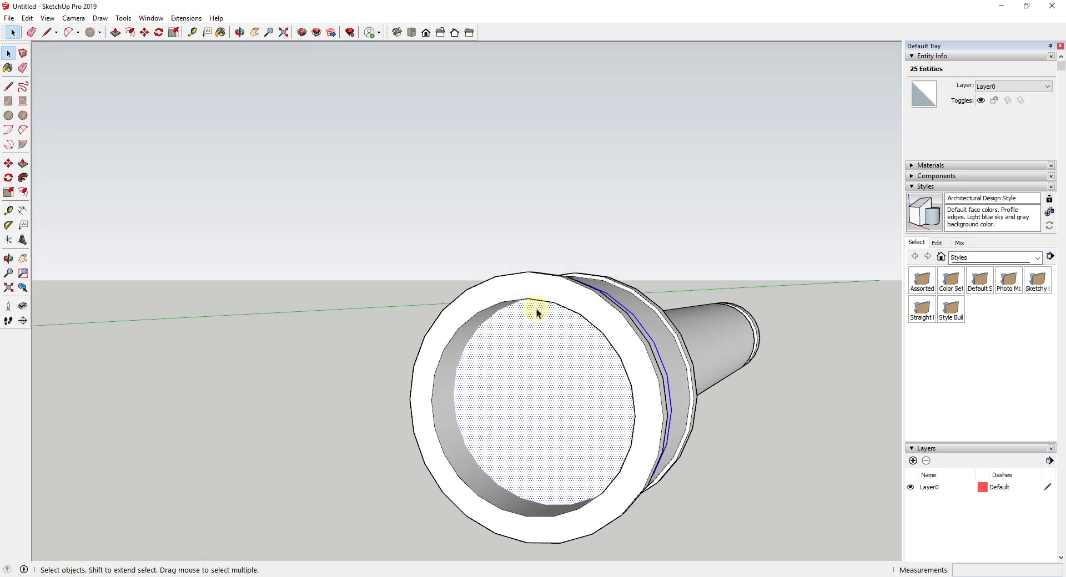
pyautogui.rightClick(515, 32)
pyautogui.click(549, 361)
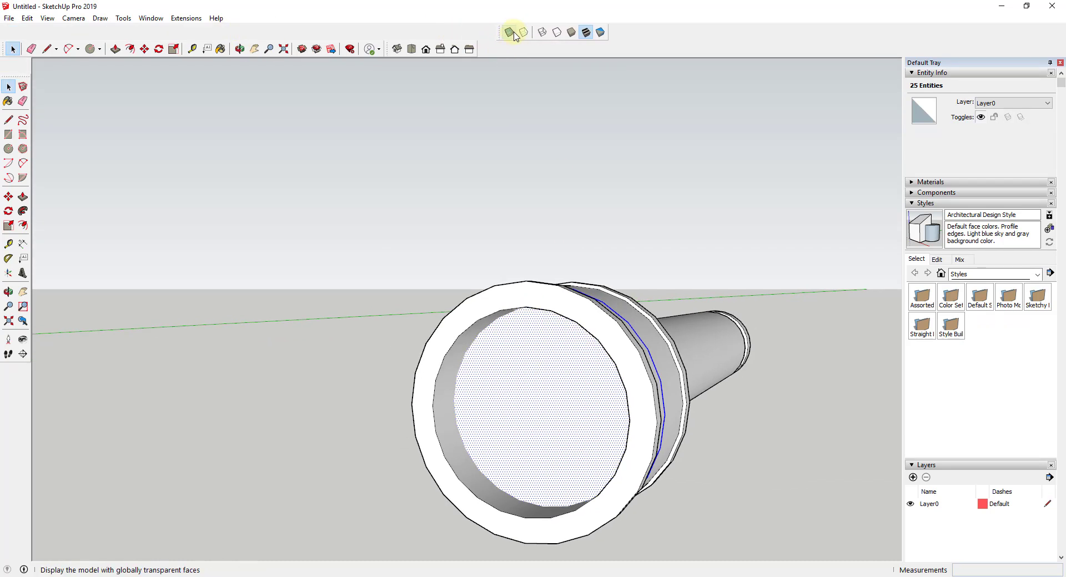
pyautogui.scroll(2, 595, 373)
pyautogui.moveTo(542, 368); pyautogui.dragTo(251, 349, button='middle')
pyautogui.moveTo(478, 404); pyautogui.dragTo(618, 399, button='middle')
pyautogui.scroll(1, 574, 401)
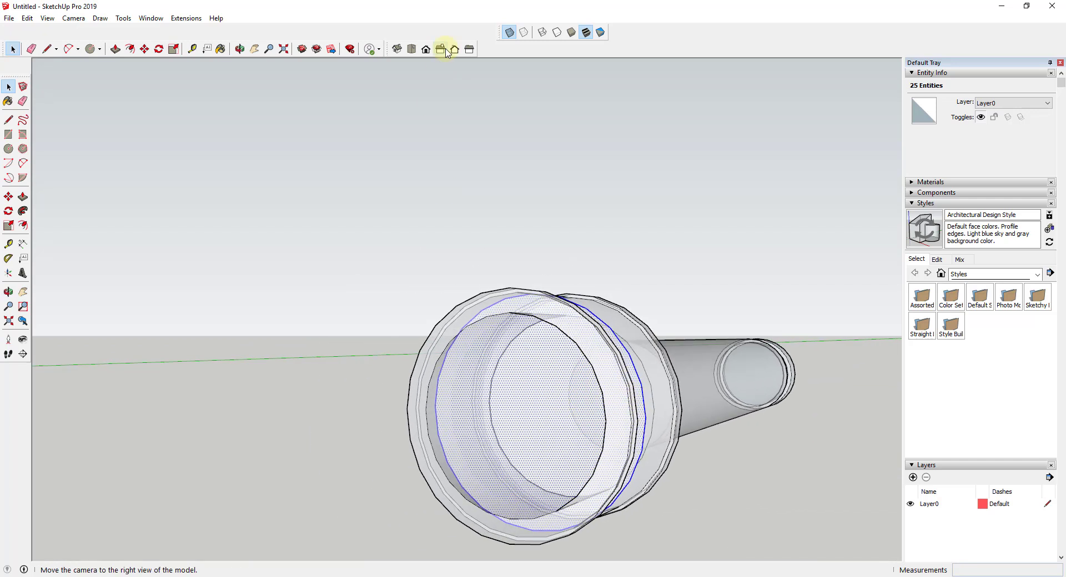
pyautogui.click(507, 35)
# Intersect the copied face with the surrounding head geometry and erase its leftover circular edge on the outside of the head
pyautogui.rightClick(519, 401)
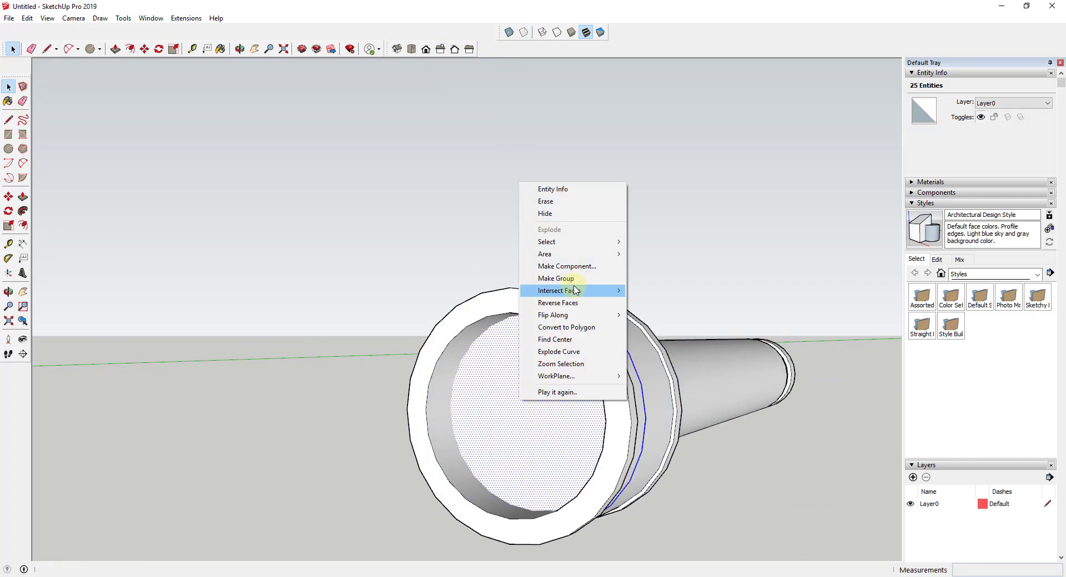
pyautogui.click(672, 295)
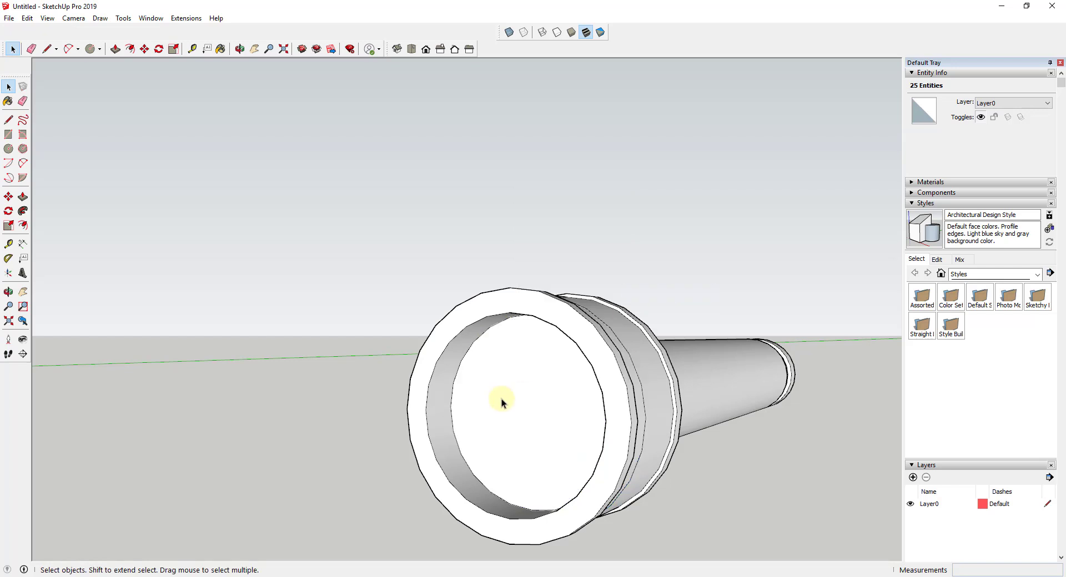
pyautogui.click(491, 398)
pyautogui.moveTo(489, 399); pyautogui.dragTo(504, 323, button='middle')
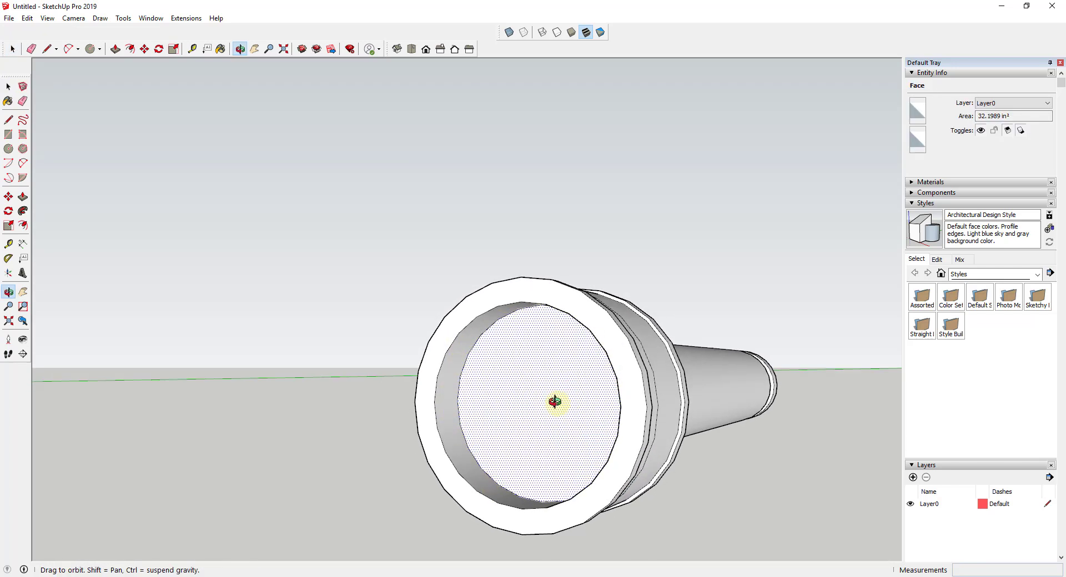
pyautogui.moveTo(547, 409); pyautogui.dragTo(514, 433, button='middle')
pyautogui.moveTo(502, 394); pyautogui.dragTo(694, 351, button='middle')
pyautogui.press('e')
pyautogui.click(595, 369)
# Move the lens face along the head's axis to adjust its recess inside the front rim
pyautogui.press('space')
pyautogui.scroll(-3, 552, 389)
pyautogui.click(569, 388)
pyautogui.press('m')
pyautogui.click(566, 388)
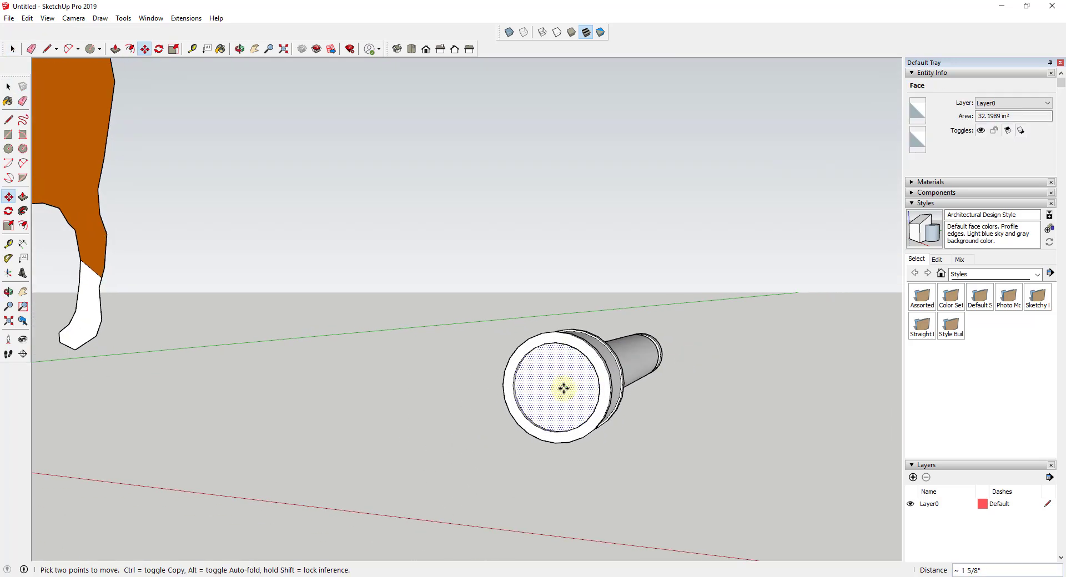
pyautogui.click(567, 387)
pyautogui.scroll(4, 601, 389)
pyautogui.moveTo(609, 388); pyautogui.dragTo(487, 397, button='middle')
pyautogui.press('space')
pyautogui.scroll(-3, 545, 371)
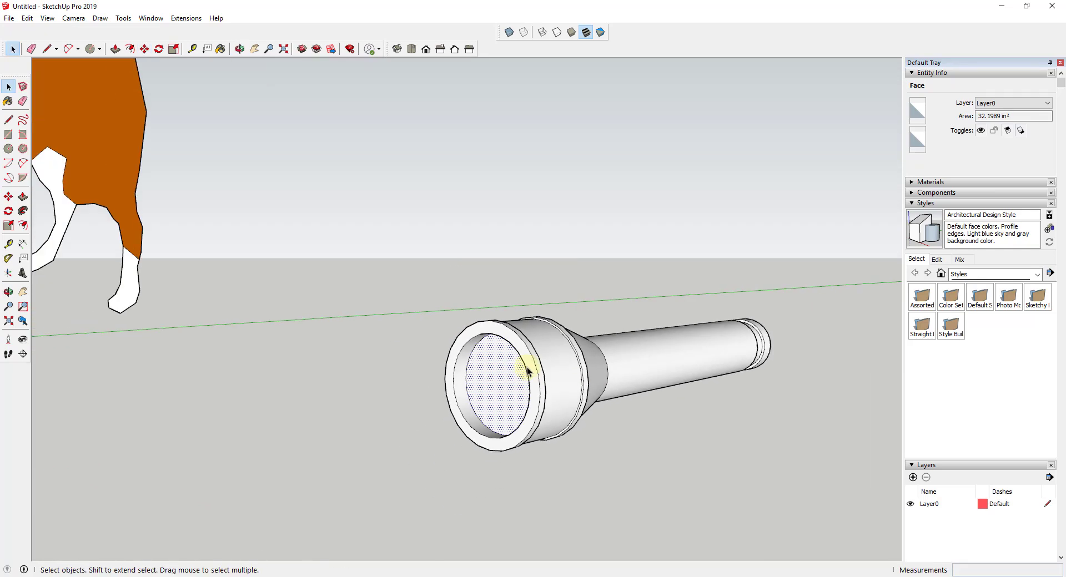
# Paint the lens face with Translucent Glass Gray from the Glass and Mirrors materials
pyautogui.scroll(3, 777, 360)
pyautogui.moveTo(707, 362); pyautogui.dragTo(700, 331, button='middle')
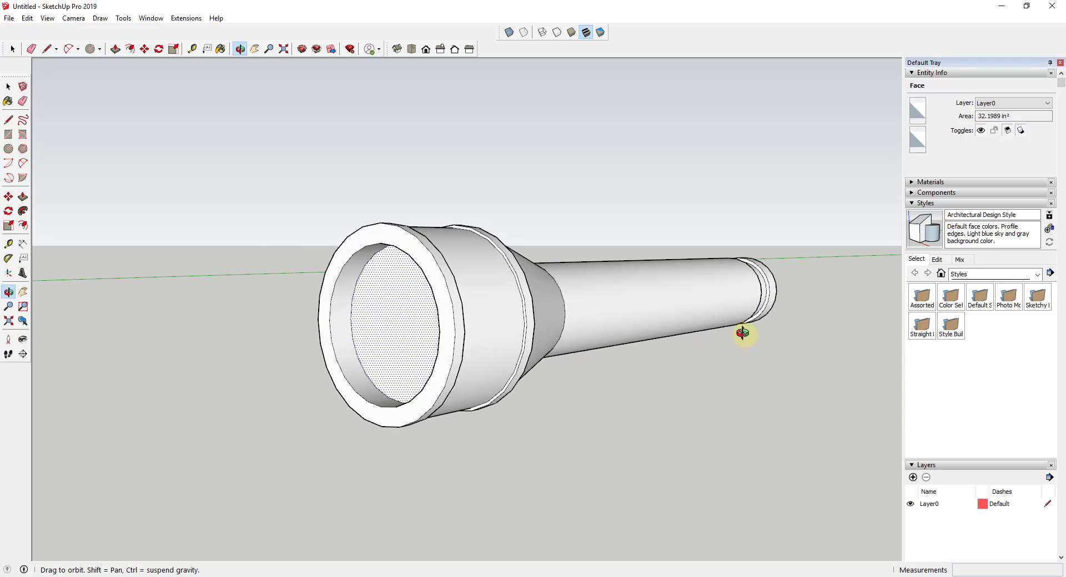
pyautogui.click(912, 182)
pyautogui.click(986, 255)
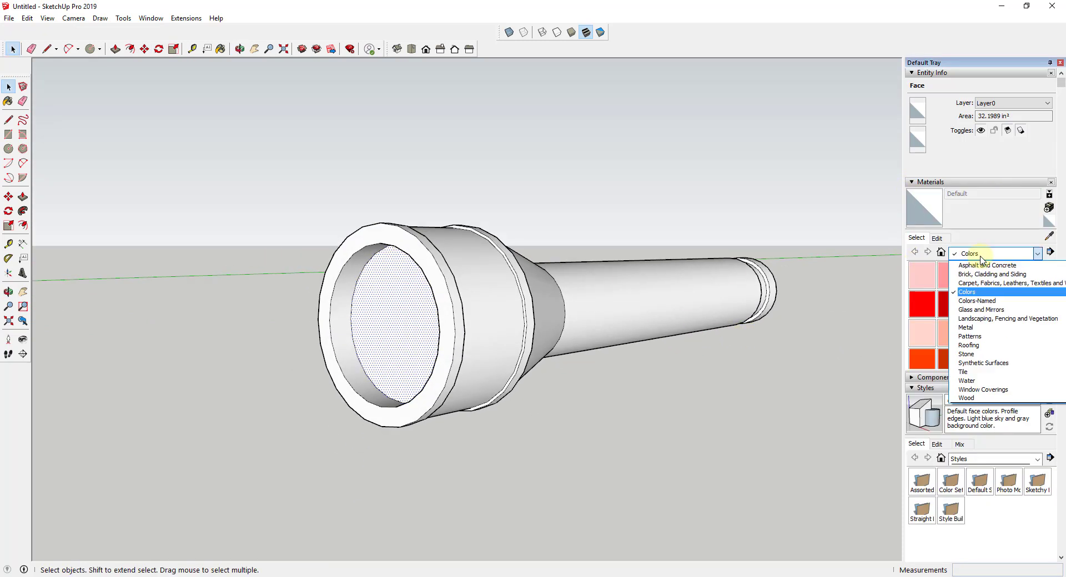
pyautogui.scroll(2, 988, 344)
pyautogui.click(987, 336)
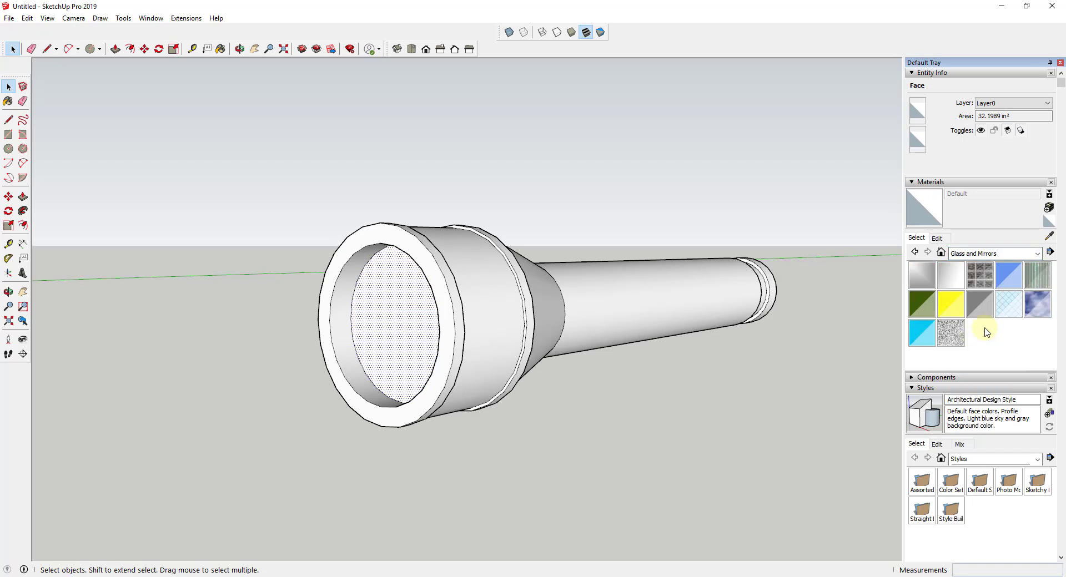
pyautogui.click(982, 312)
pyautogui.click(401, 316)
pyautogui.moveTo(402, 318)
pyautogui.mouseDown(button='middle')
pyautogui.moveTo(600, 307)
pyautogui.moveTo(492, 318)
pyautogui.mouseUp(button='middle')
pyautogui.press('space')
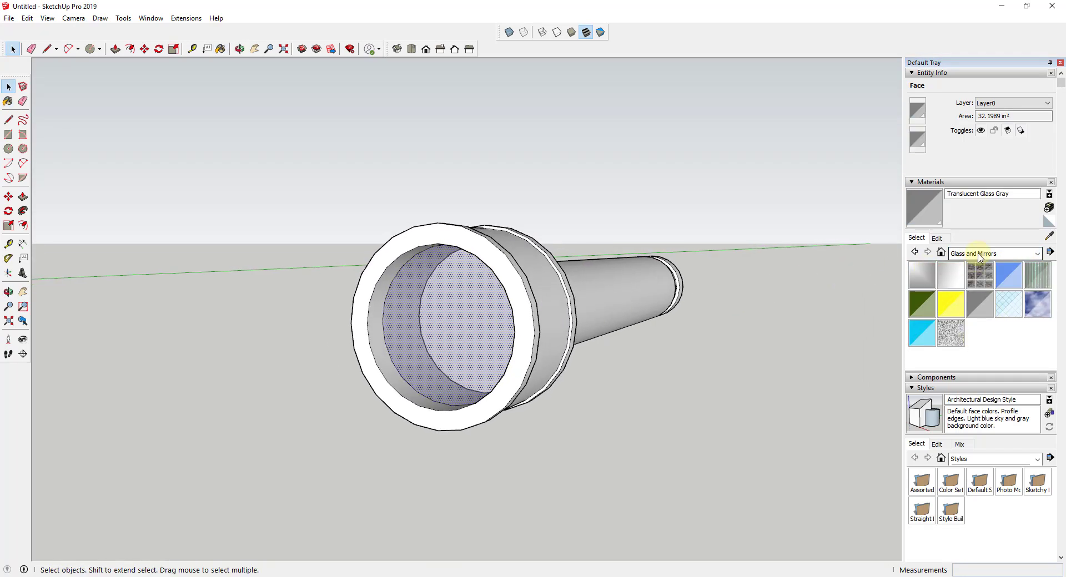
# Paint the whole flashlight except its lens face with Color M08 from the Colors materials
pyautogui.moveTo(291, 161); pyautogui.dragTo(804, 471)
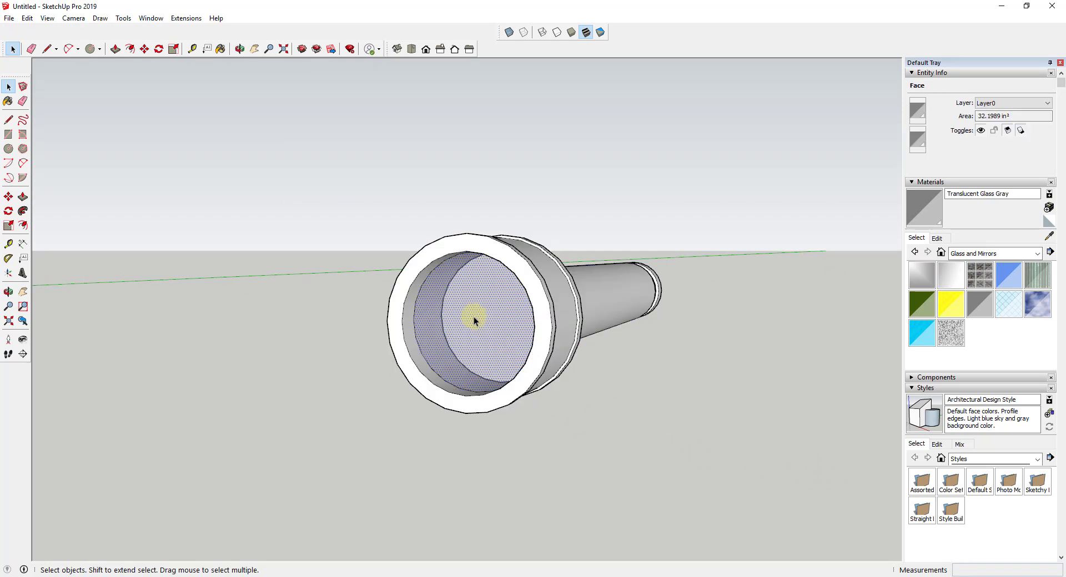
pyautogui.keyDown('shift'); pyautogui.moveTo(505, 350); pyautogui.dragTo(722, 450); pyautogui.keyUp('shift')
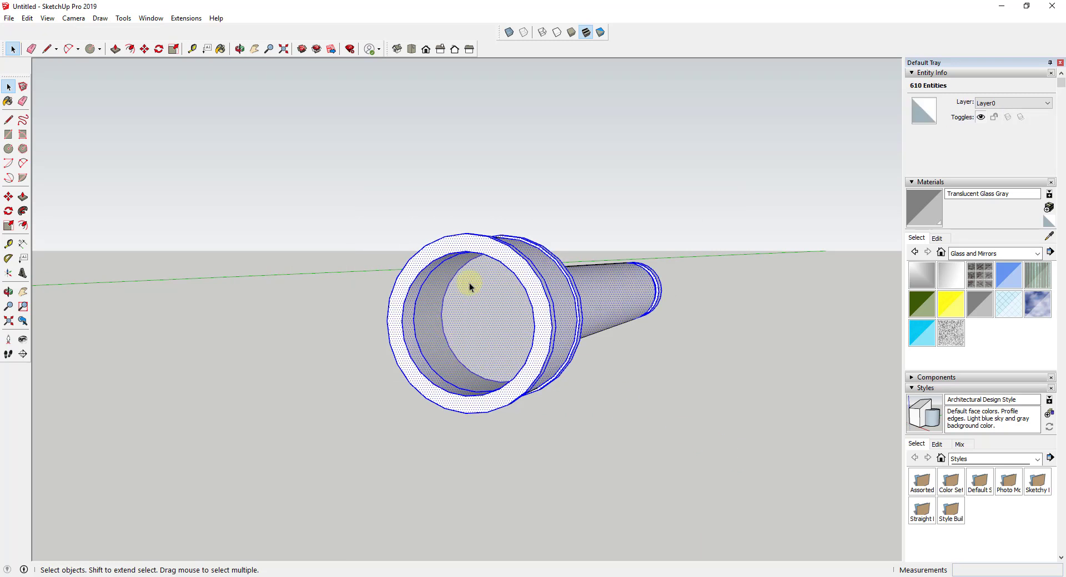
pyautogui.click(999, 254)
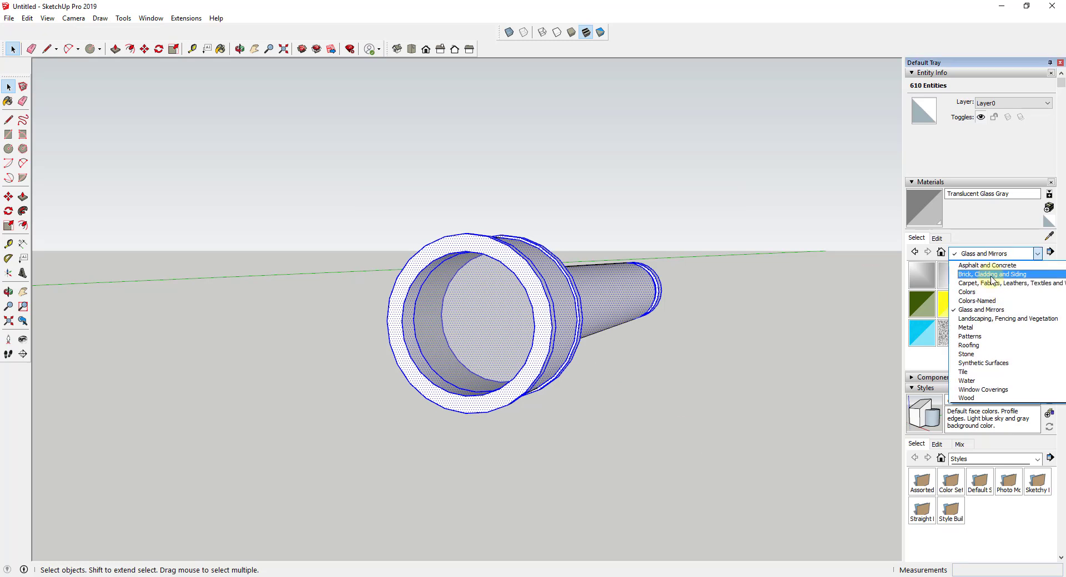
pyautogui.click(973, 298)
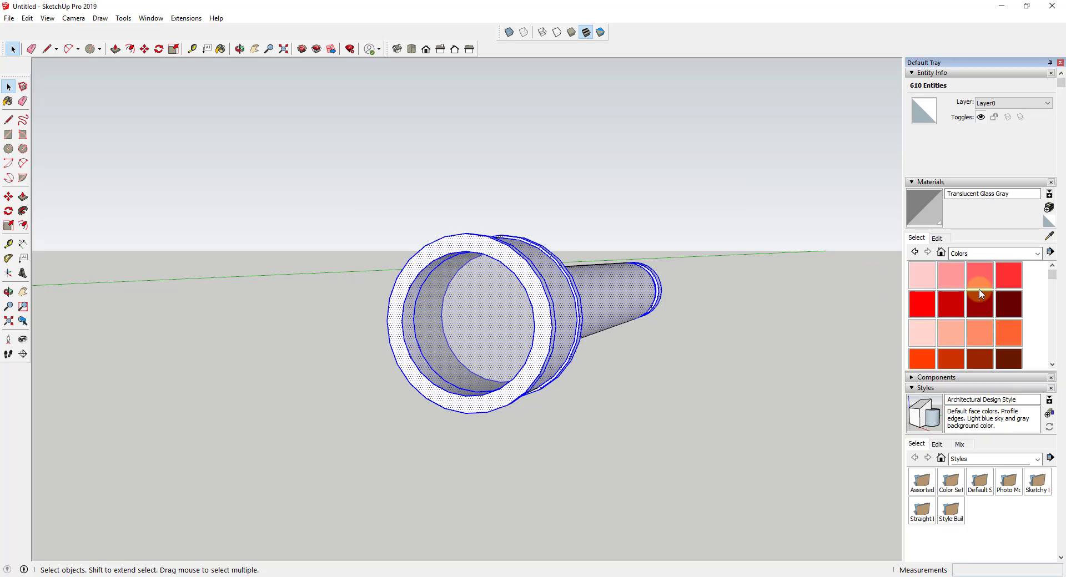
pyautogui.scroll(-15, 979, 296)
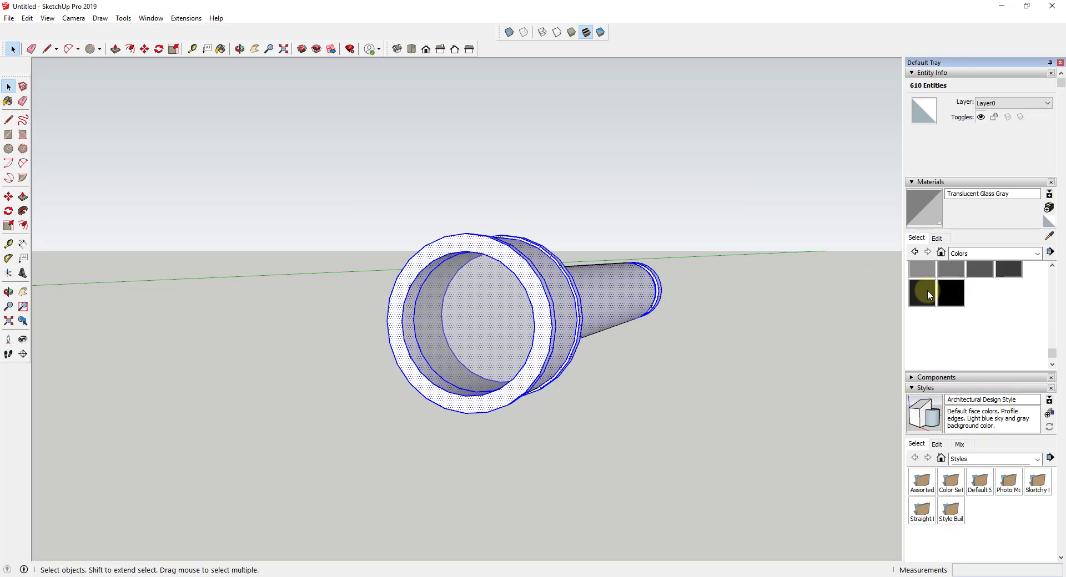
pyautogui.click(918, 291)
pyautogui.click(595, 300)
pyautogui.moveTo(667, 302)
pyautogui.mouseDown(button='middle')
pyautogui.moveTo(639, 326)
pyautogui.moveTo(666, 320)
pyautogui.mouseUp(button='middle')
pyautogui.press('space')
pyautogui.click(689, 329)
# Examine the painted flashlight's body and lens from several angles and distances
pyautogui.moveTo(664, 318); pyautogui.dragTo(716, 290)
pyautogui.press('space')
pyautogui.scroll(3, 662, 311)
pyautogui.scroll(-3, 662, 310)
pyautogui.moveTo(701, 312); pyautogui.dragTo(485, 393, button='middle')
pyautogui.scroll(5, 535, 387)
pyautogui.scroll(-8, 548, 388)
pyautogui.scroll(-2, 585, 340)
pyautogui.moveTo(585, 340); pyautogui.dragTo(555, 327, button='middle')
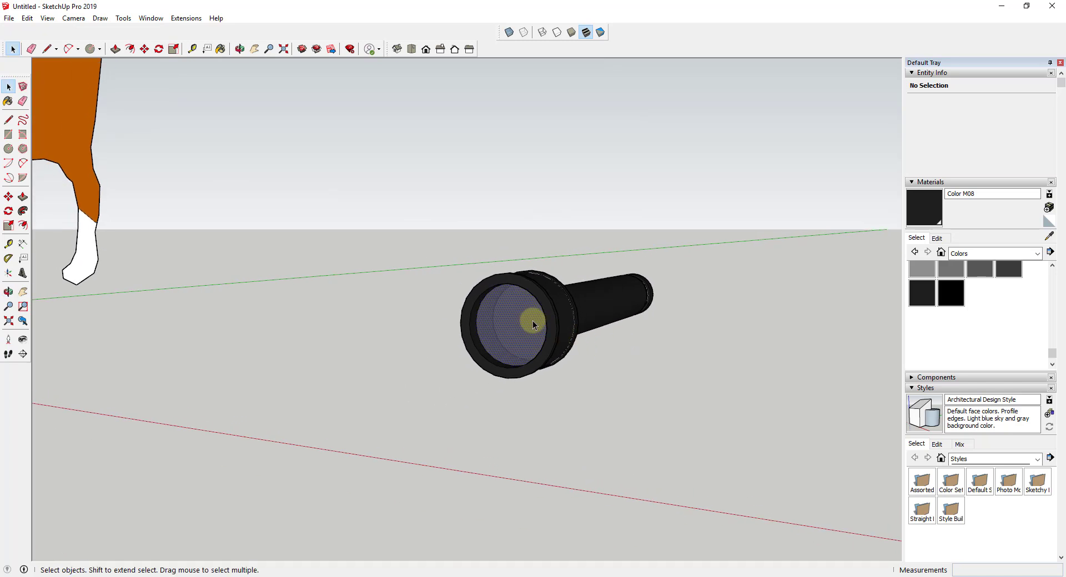
# Paint the flashlight's lens face with the yellow Color E04
pyautogui.click(532, 320)
pyautogui.scroll(10, 992, 309)
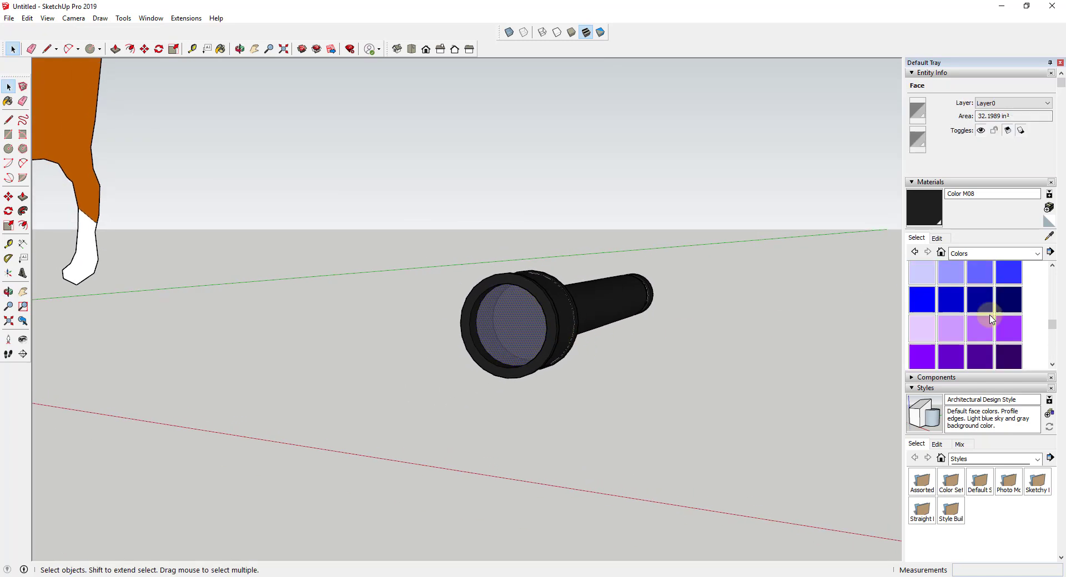
pyautogui.scroll(2, 978, 318)
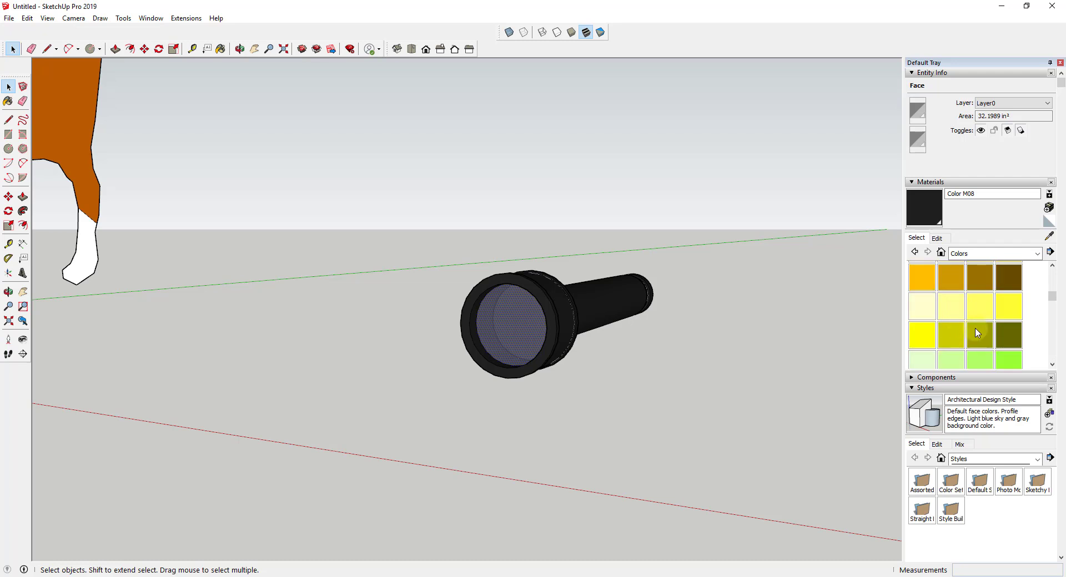
pyautogui.click(1009, 318)
pyautogui.click(555, 305)
pyautogui.press('space')
pyautogui.click(650, 352)
pyautogui.moveTo(657, 351); pyautogui.dragTo(660, 365, button='middle')
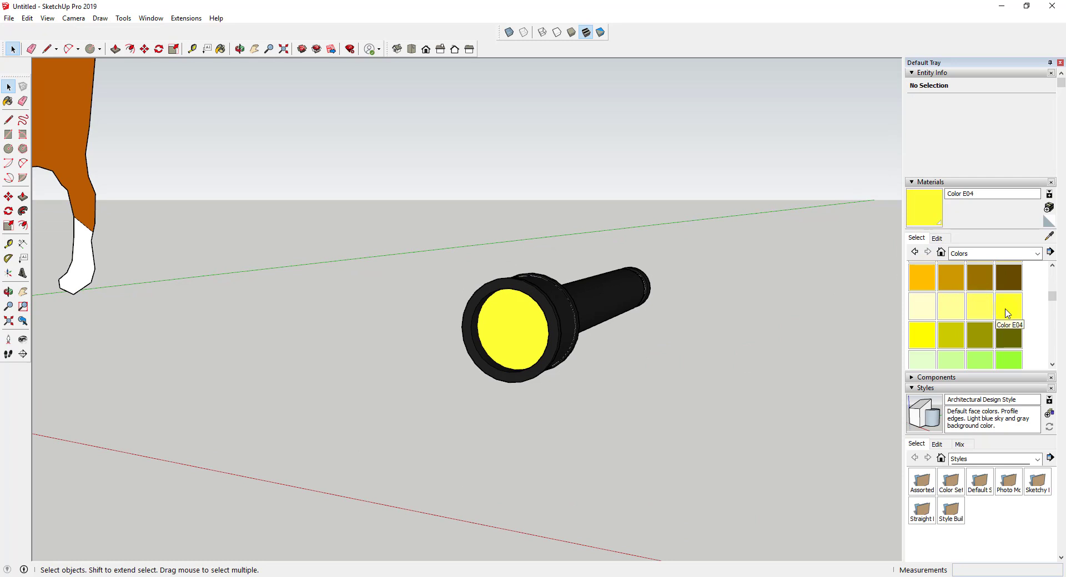
pyautogui.moveTo(490, 319); pyautogui.dragTo(615, 303, button='middle')
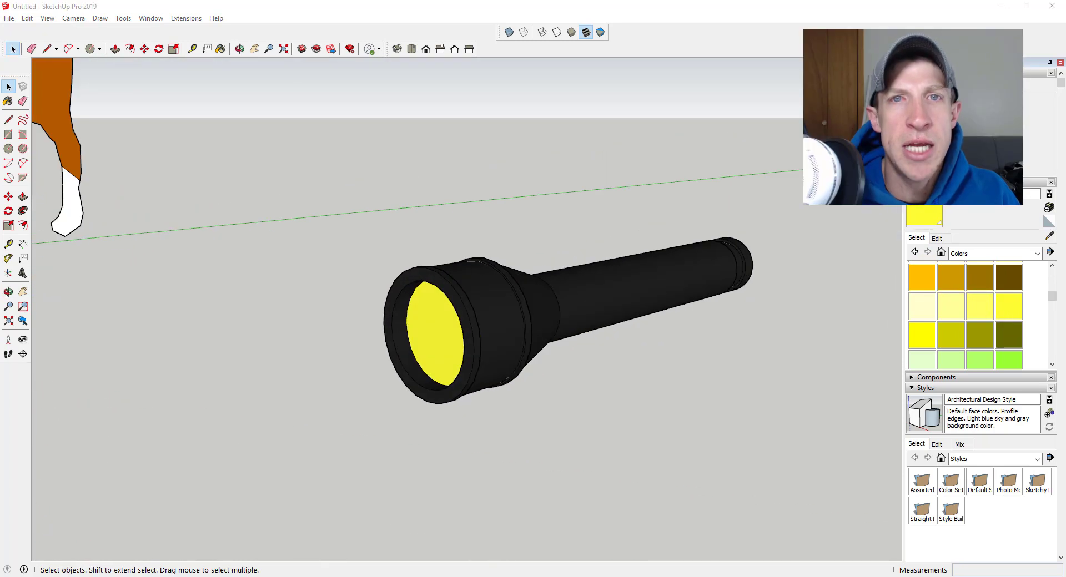